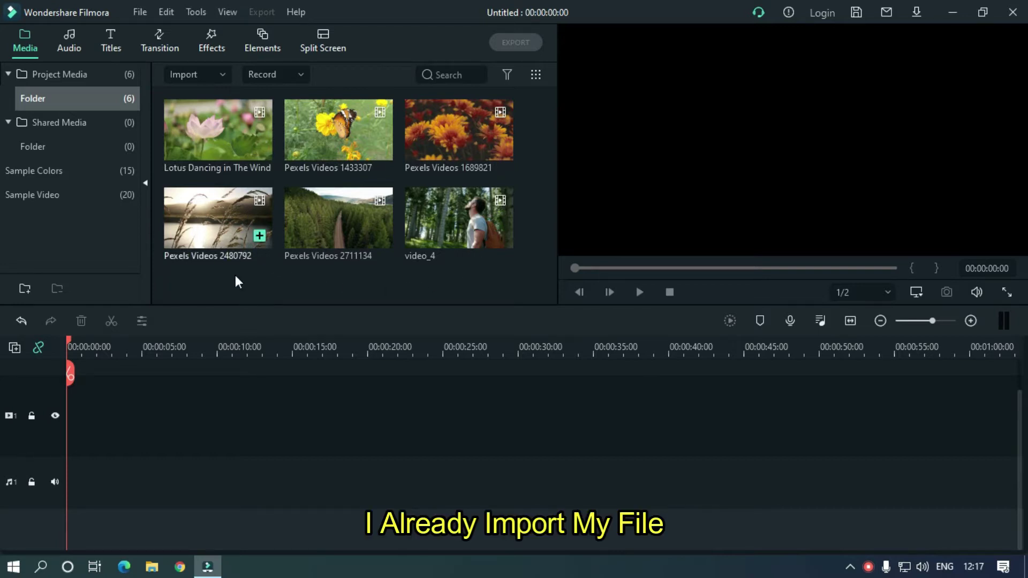
# Place video_4 at the start of the first video track, keeping the project settings of 1920 x 1080 at 25fps
pyautogui.click(422, 283)
pyautogui.moveTo(438, 211); pyautogui.dragTo(49, 416)
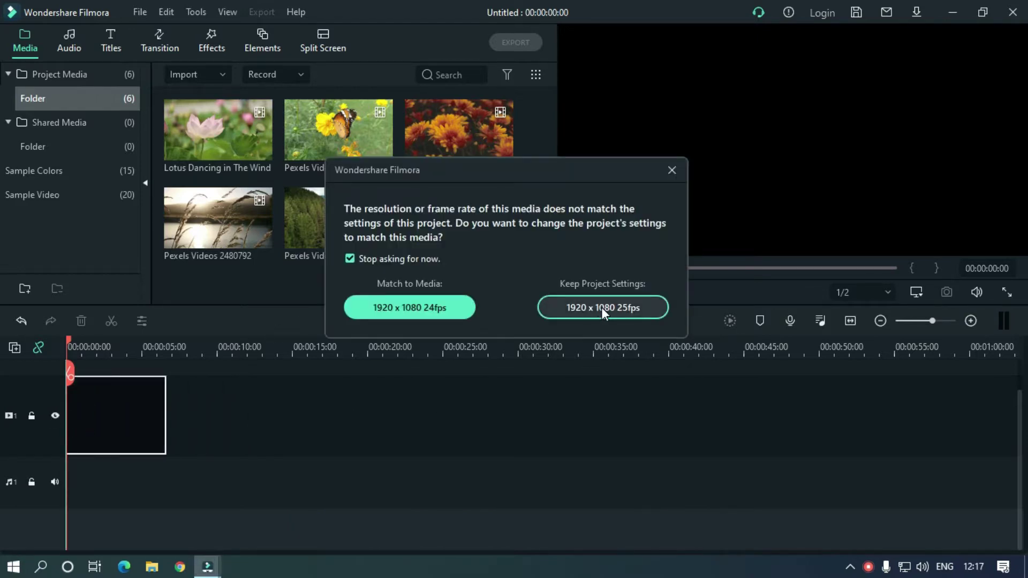
pyautogui.click(601, 308)
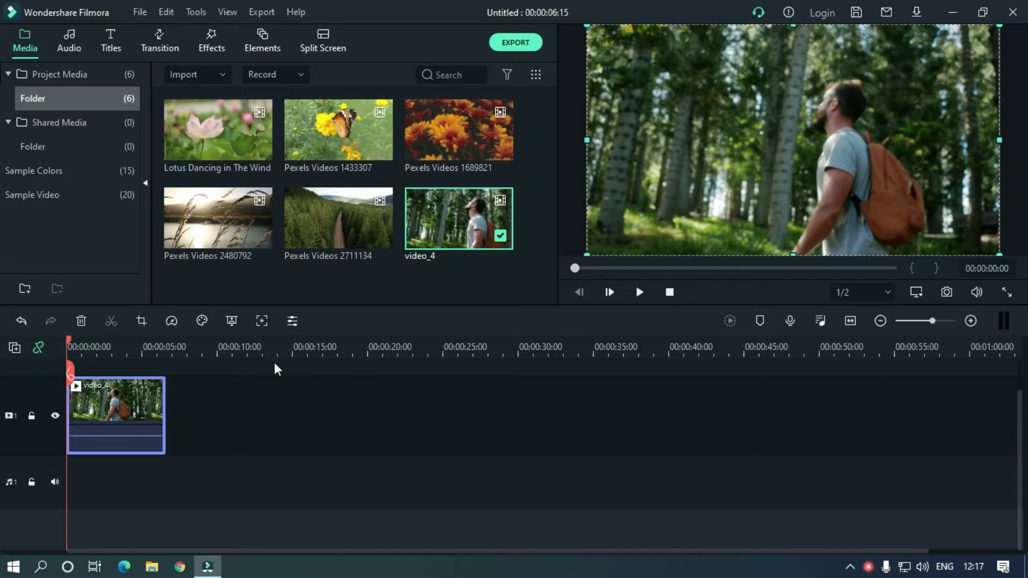
# Place Pexels Videos 2711134 on the second video track at 00:00:06:11, four frames before the end of video_4
pyautogui.moveTo(154, 348); pyautogui.dragTo(573, 348)
pyautogui.moveTo(427, 349); pyautogui.dragTo(637, 346)
pyautogui.click(740, 344)
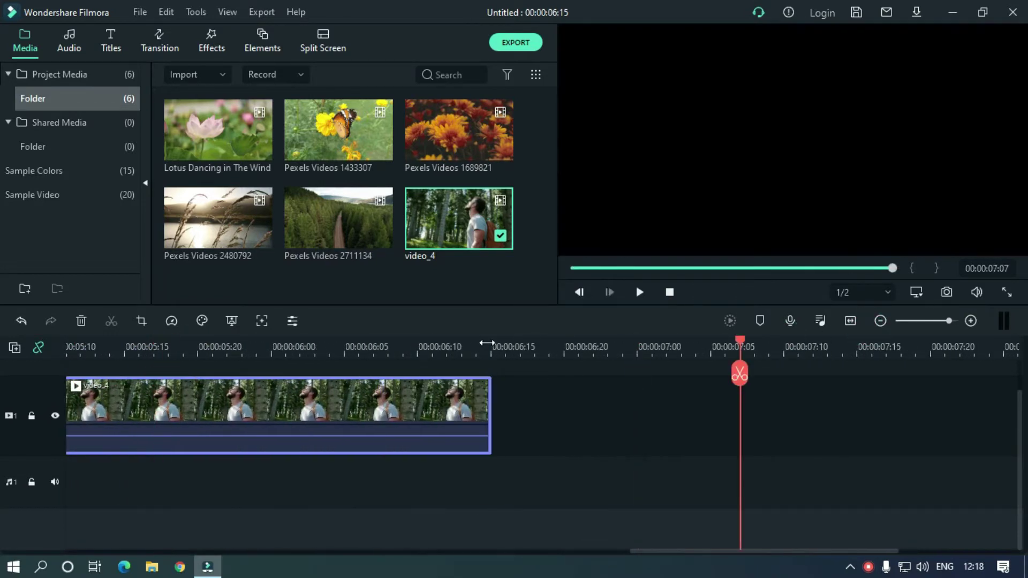
pyautogui.click(493, 342)
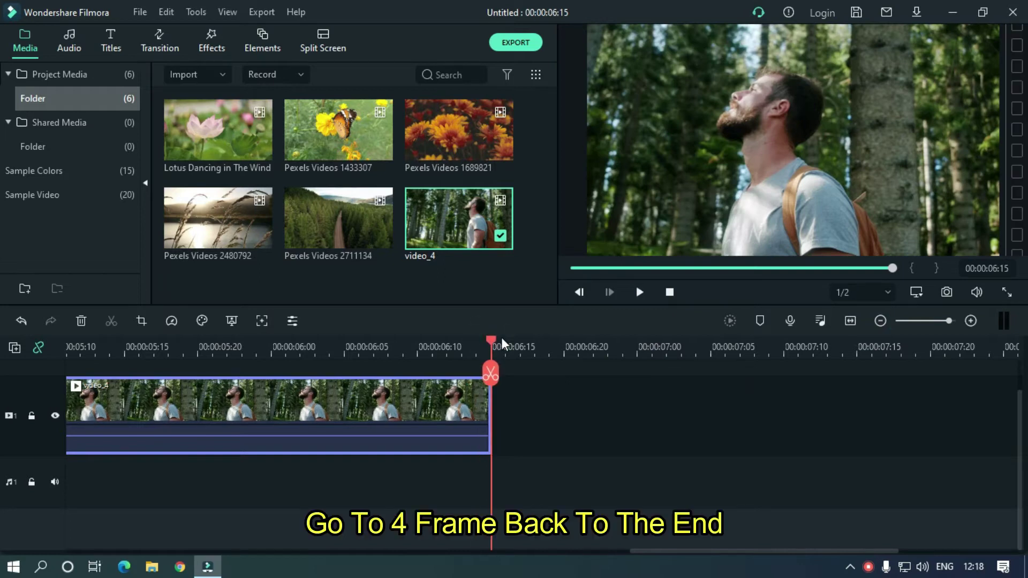
pyautogui.press('Left')
pyautogui.press('Left')
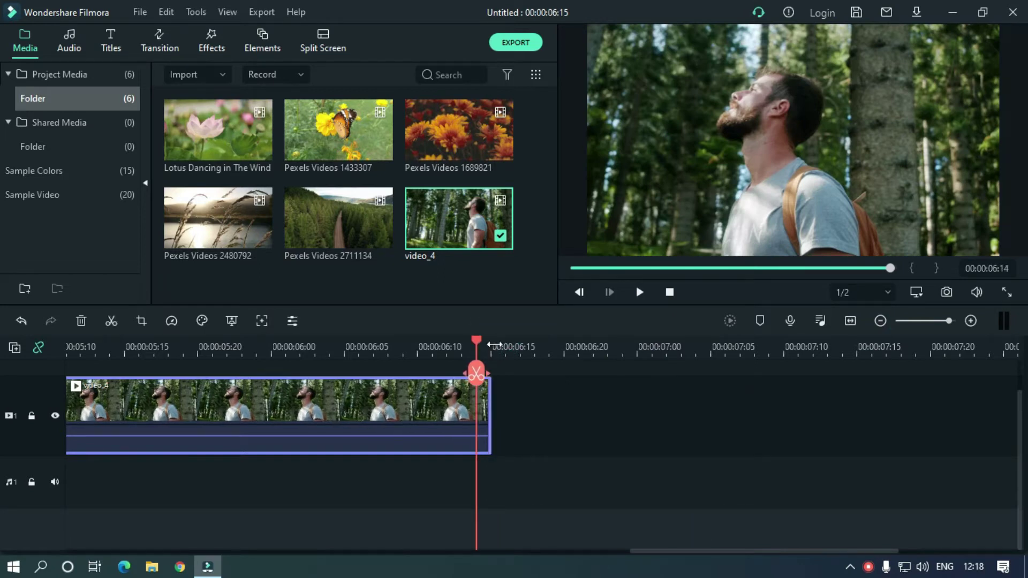
pyautogui.press('Left')
pyautogui.press('Left')
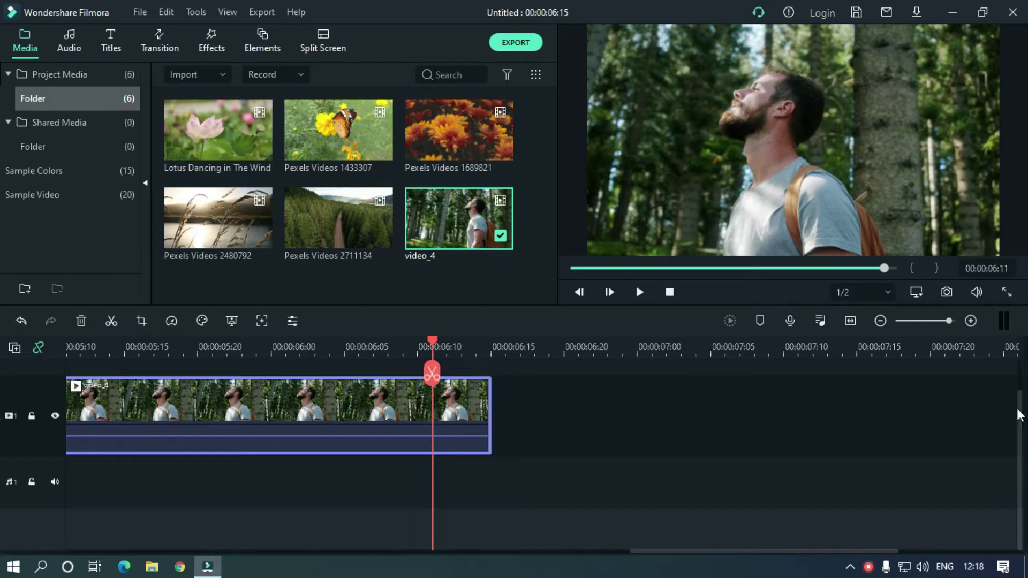
pyautogui.moveTo(1020, 420); pyautogui.dragTo(1020, 408)
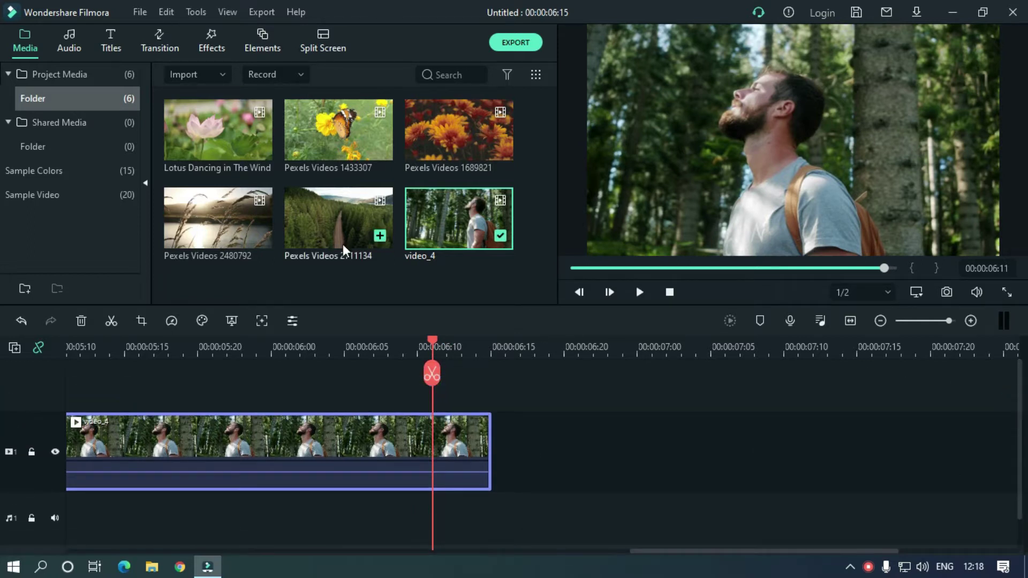
pyautogui.moveTo(329, 226); pyautogui.dragTo(438, 387)
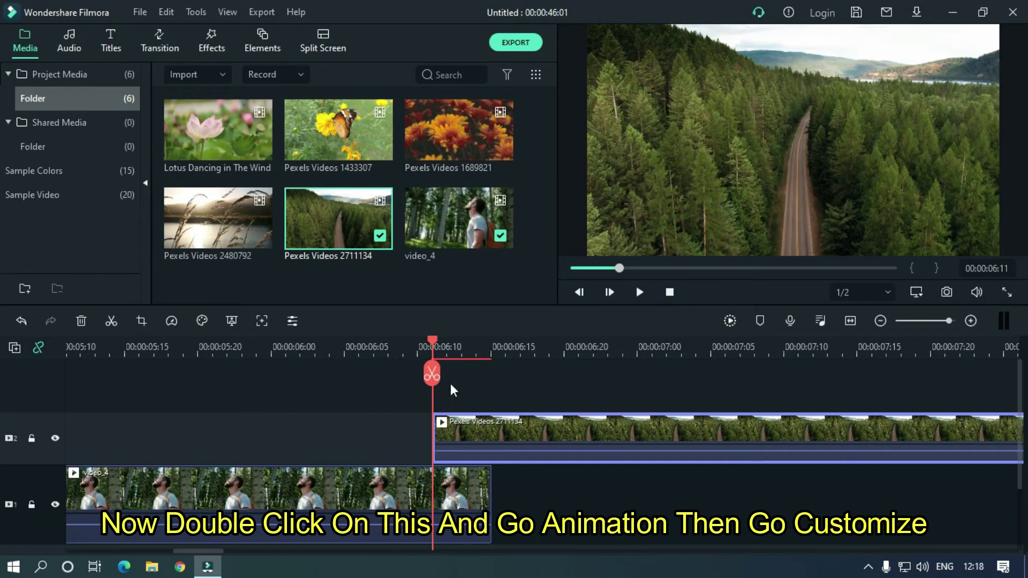
# Add a custom animation keyframe at the start of Pexels Videos 2711134 by moving its frame horizontally to position X -561.0, Y 0.0
pyautogui.doubleClick(464, 435)
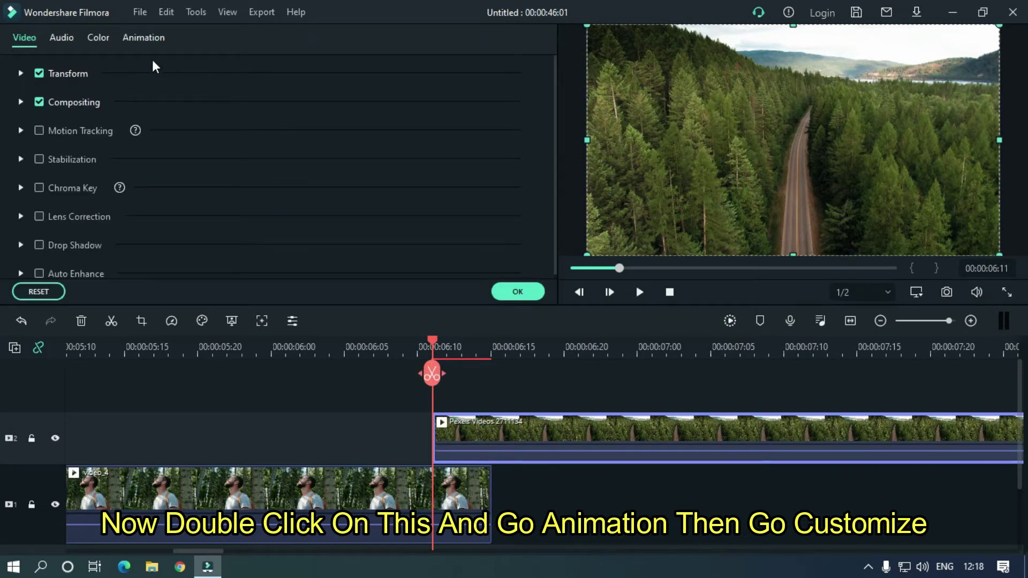
pyautogui.click(145, 36)
pyautogui.click(69, 69)
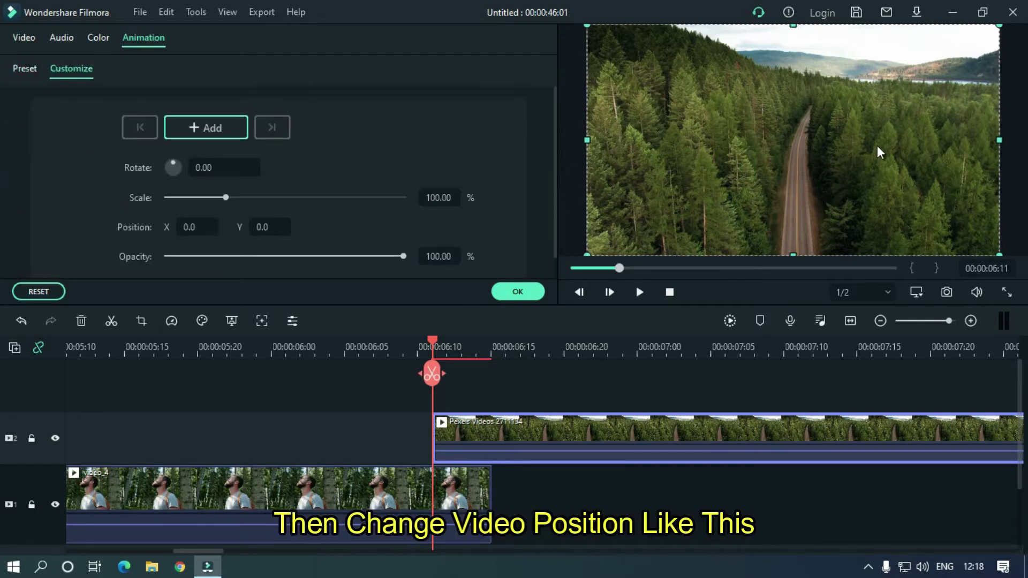
pyautogui.moveTo(878, 153)
pyautogui.mouseDown()
pyautogui.moveTo(703, 132)
pyautogui.moveTo(663, 143)
pyautogui.moveTo(455, 144)
pyautogui.mouseUp()
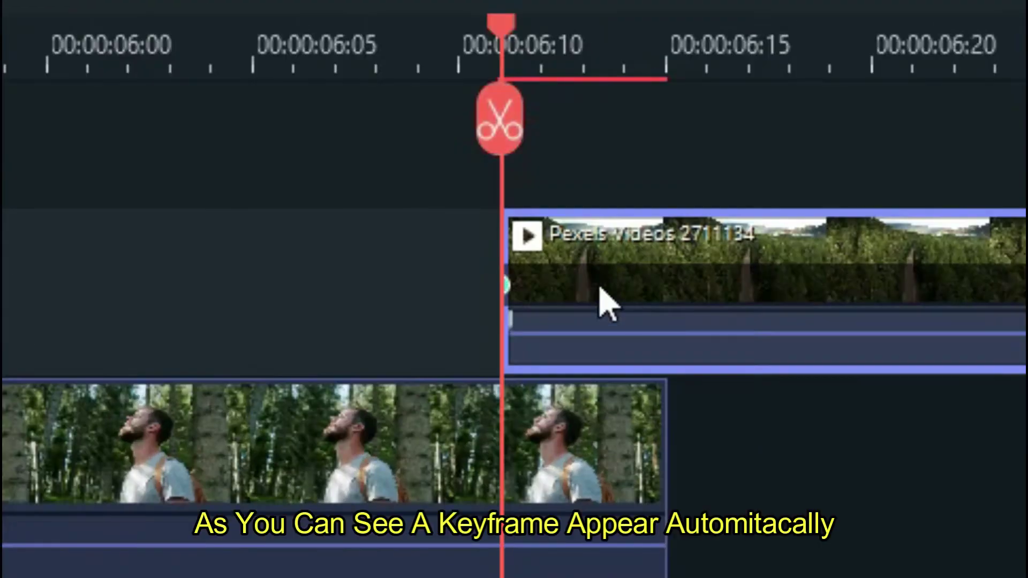
# Add a second animation keyframe at 00:00:06:15 that moves the forest road clip back to position X 0.0, Y 0.0
pyautogui.moveTo(500, 32)
pyautogui.mouseDown()
pyautogui.moveTo(459, 33)
pyautogui.moveTo(546, 34)
pyautogui.moveTo(653, 59)
pyautogui.mouseUp()
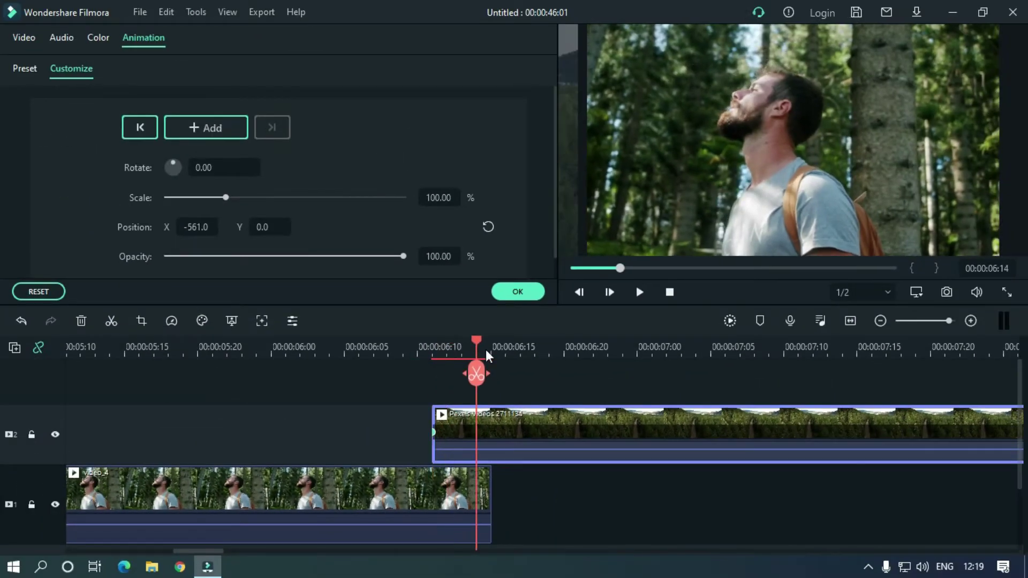
pyautogui.moveTo(486, 349); pyautogui.dragTo(499, 352)
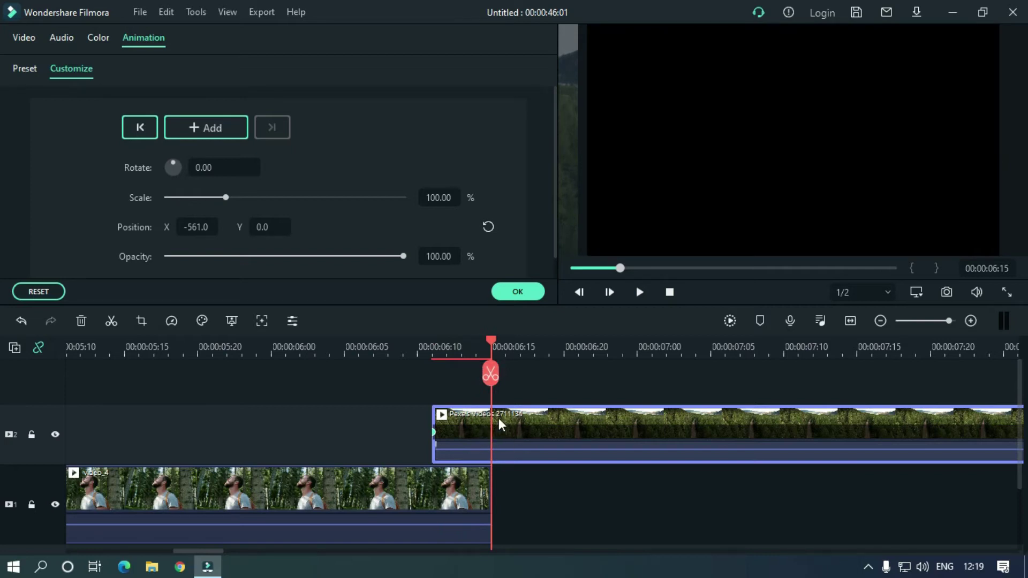
pyautogui.click(574, 147)
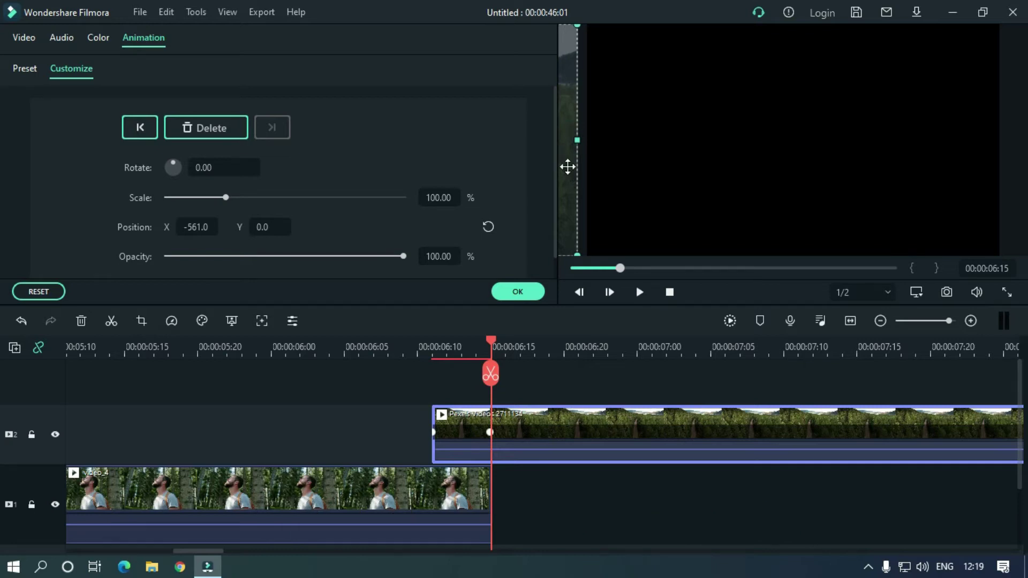
pyautogui.moveTo(569, 166); pyautogui.dragTo(995, 163)
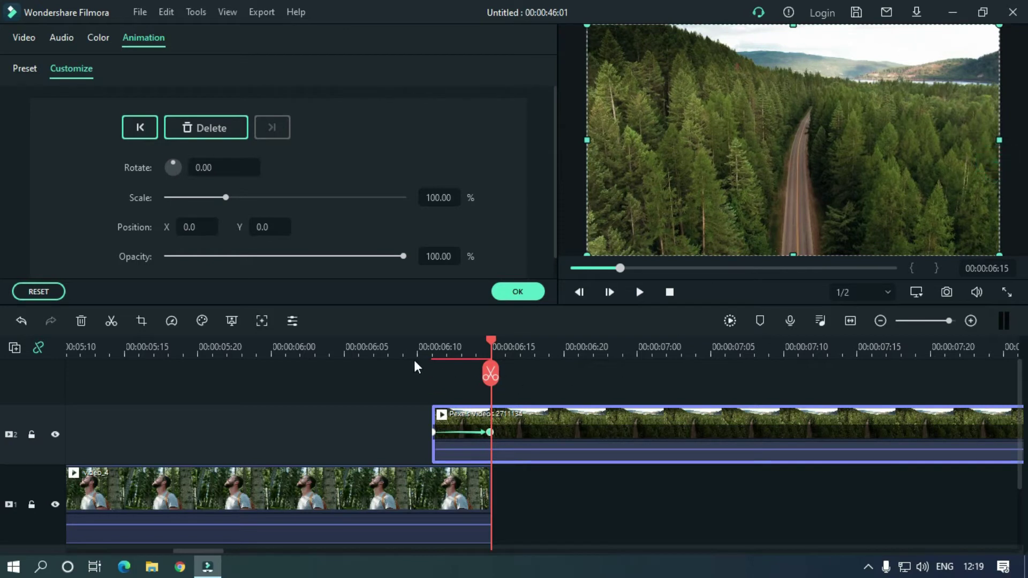
# Play back the slide-in from just before the second clip and confirm its animation settings
pyautogui.click(404, 347)
pyautogui.press('space')
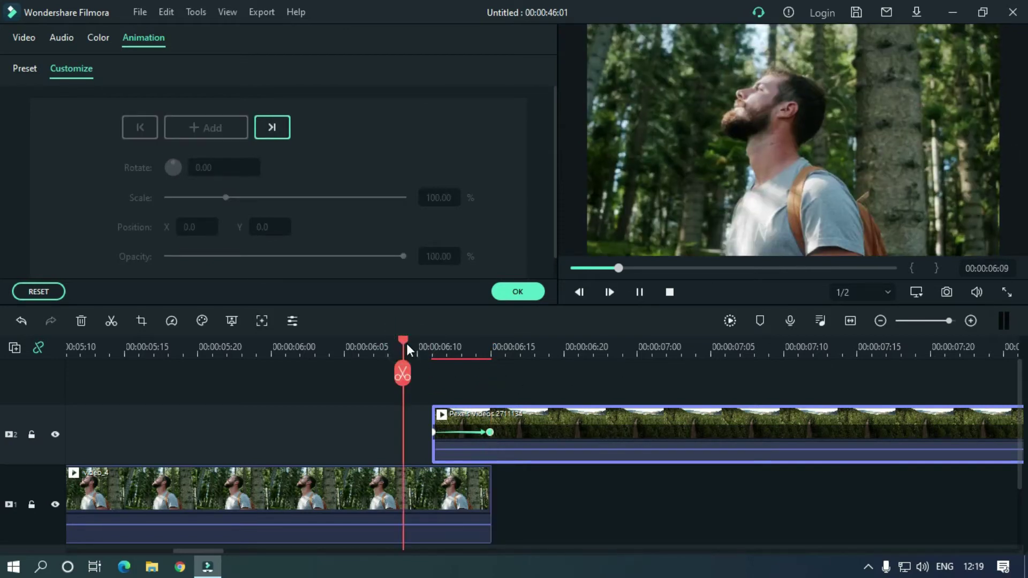
pyautogui.press('space')
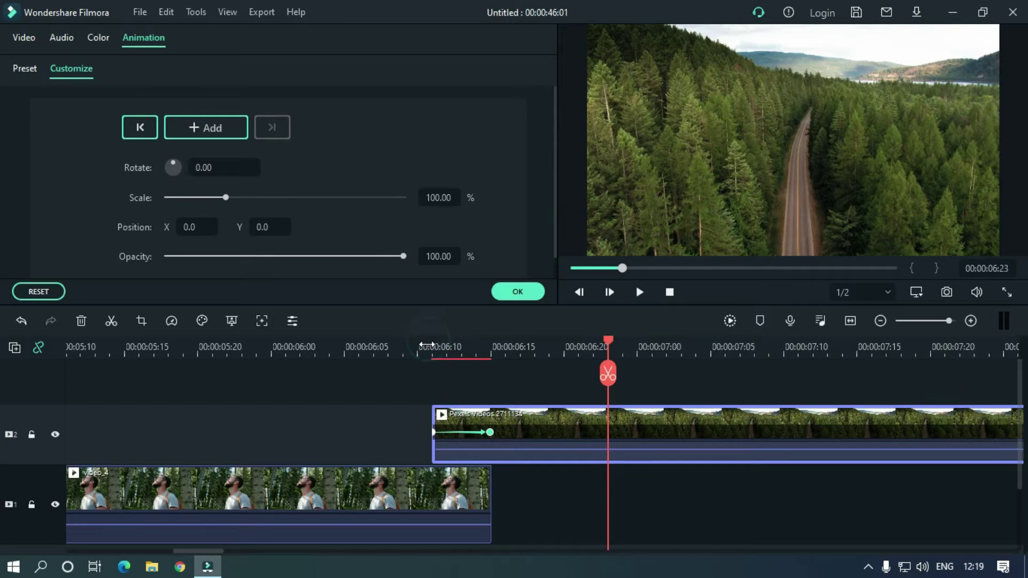
pyautogui.click(423, 345)
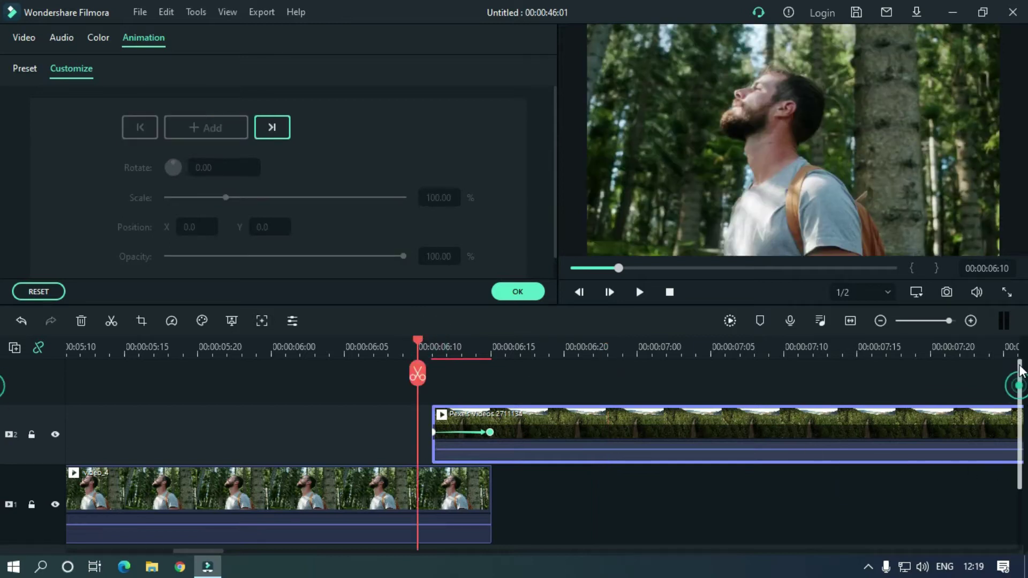
pyautogui.click(533, 297)
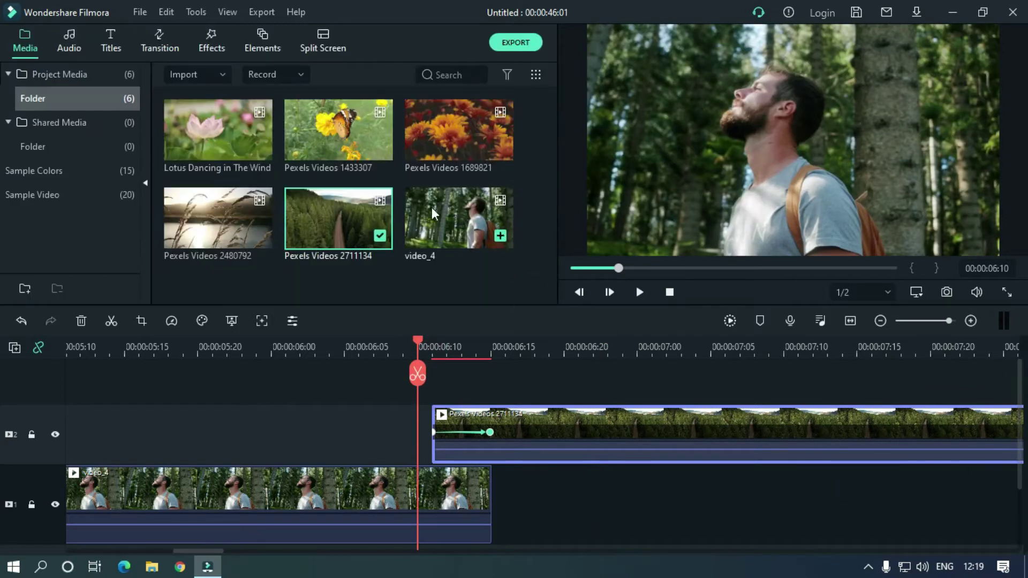
# Find the Square Blur effect by searching for "sq" and place it on the third track, aligned with the start of the second clip
pyautogui.click(214, 36)
pyautogui.click(470, 75)
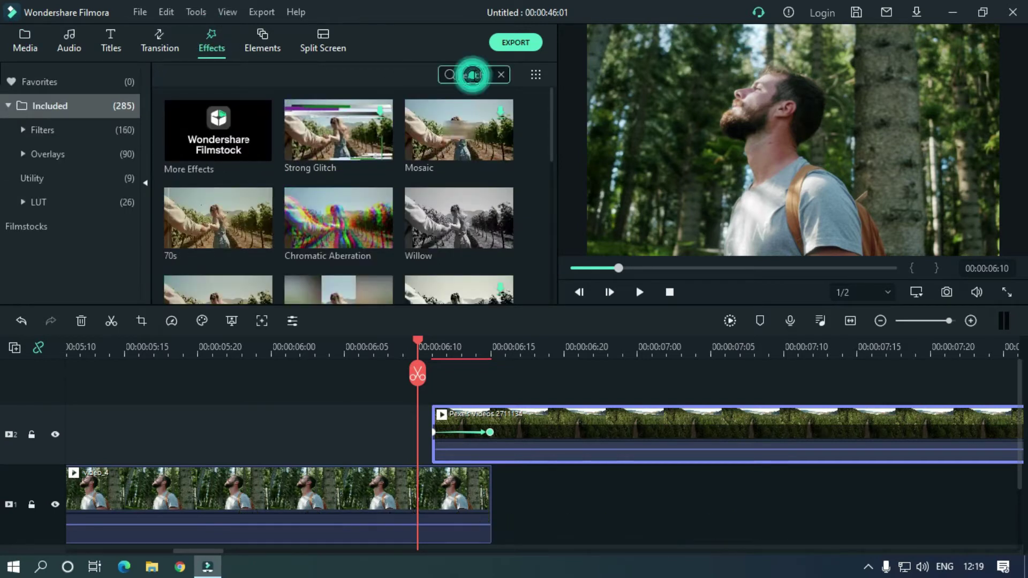
pyautogui.write('sq')
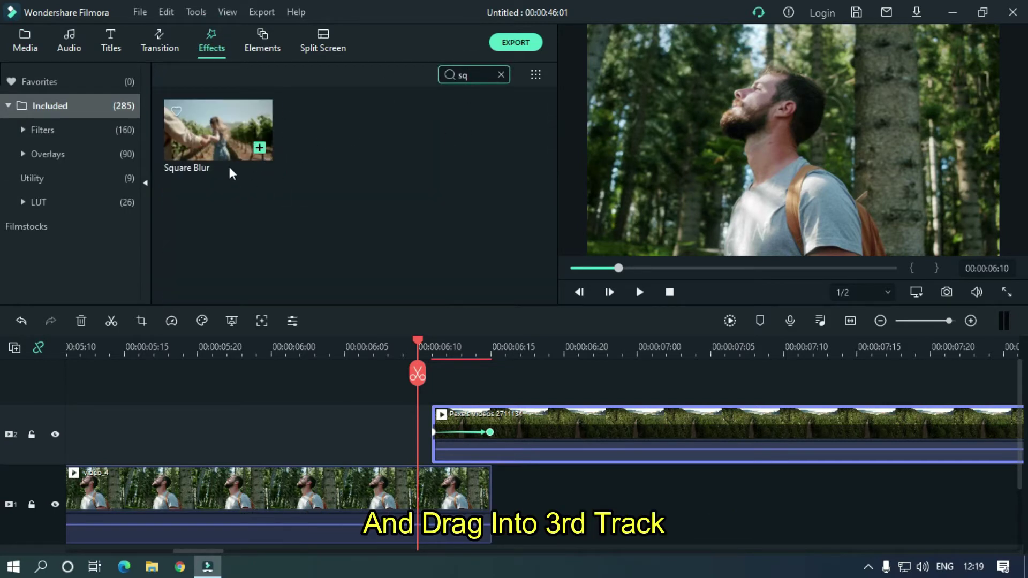
pyautogui.moveTo(220, 133); pyautogui.dragTo(434, 391)
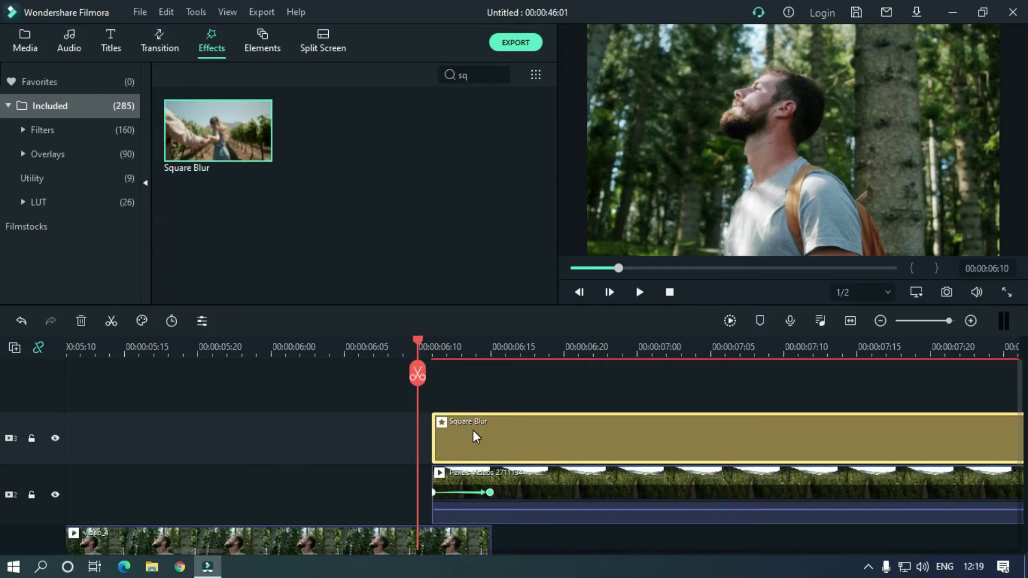
# Set the duration of the Square Blur effect to 00:00:00:04
pyautogui.rightClick(473, 430)
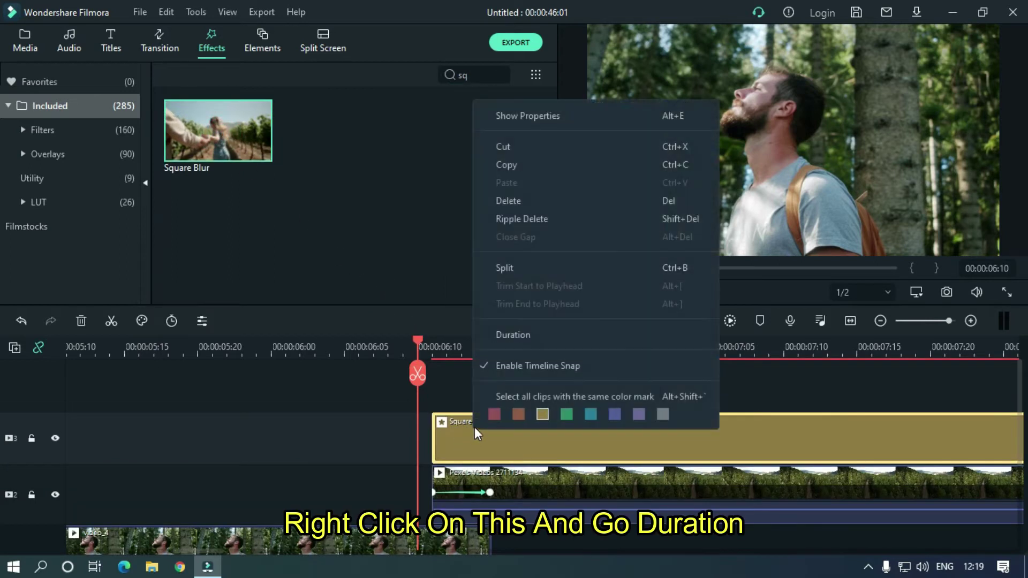
pyautogui.click(517, 335)
pyautogui.doubleClick(525, 220)
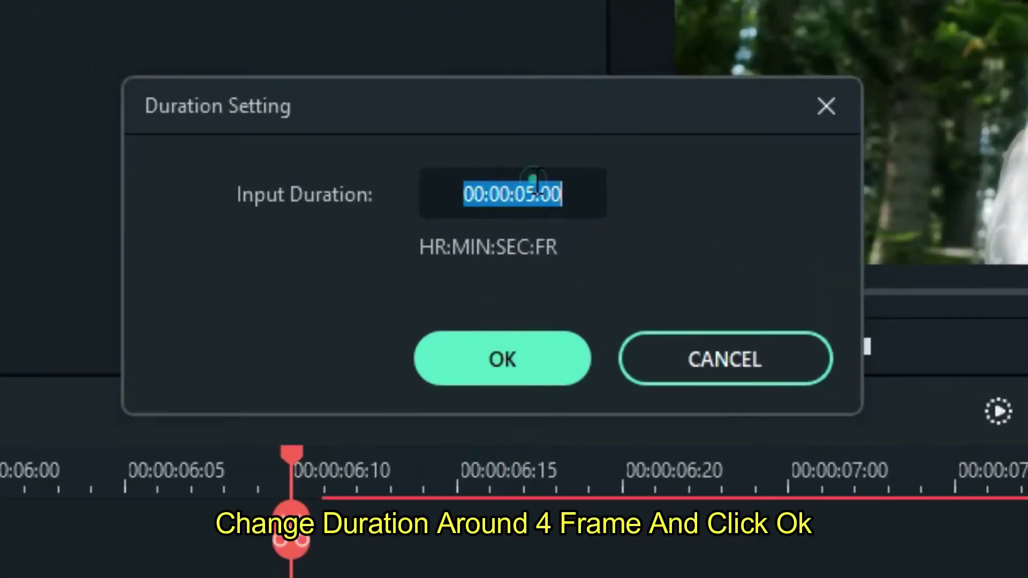
pyautogui.click(536, 192)
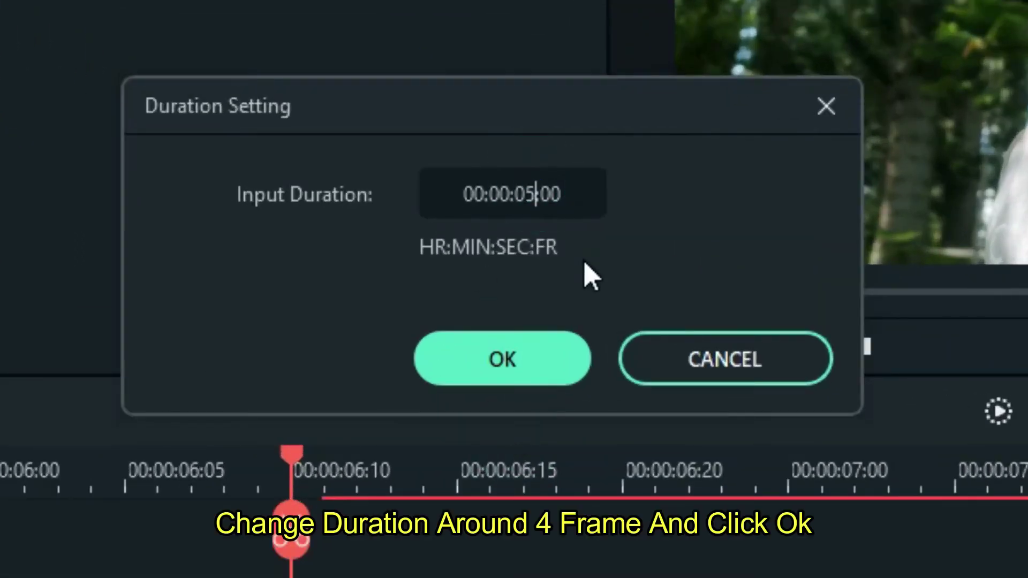
pyautogui.press('BackSpace')
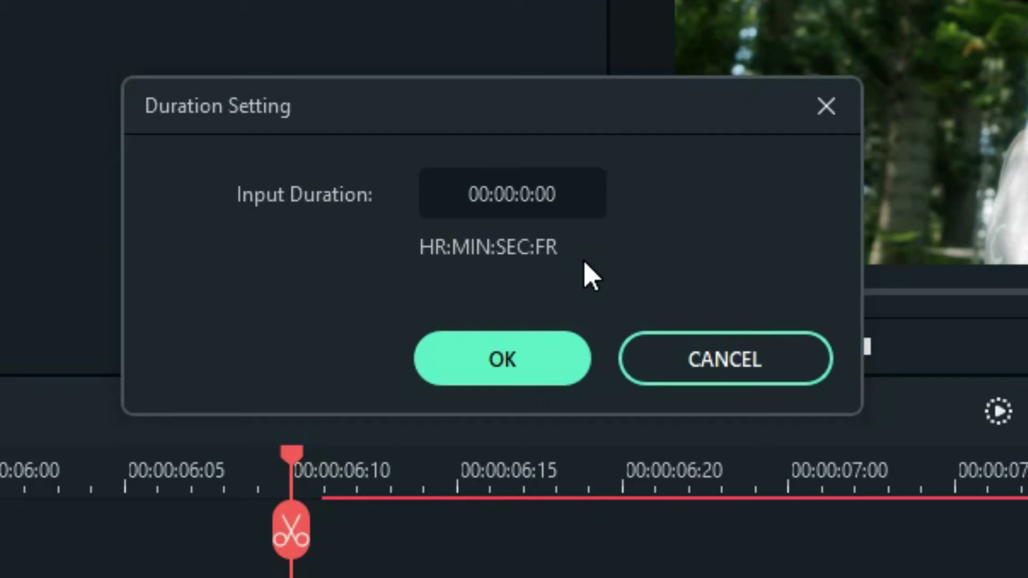
pyautogui.write('0')
pyautogui.press('Right')
pyautogui.press('Right')
pyautogui.press('Right')
pyautogui.press('BackSpace')
pyautogui.write('4')
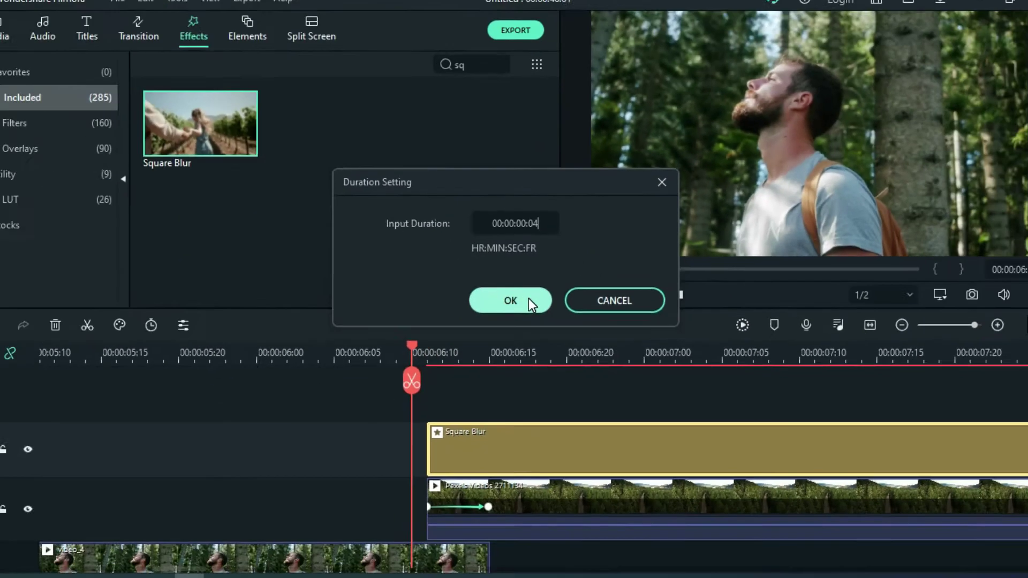
pyautogui.click(514, 364)
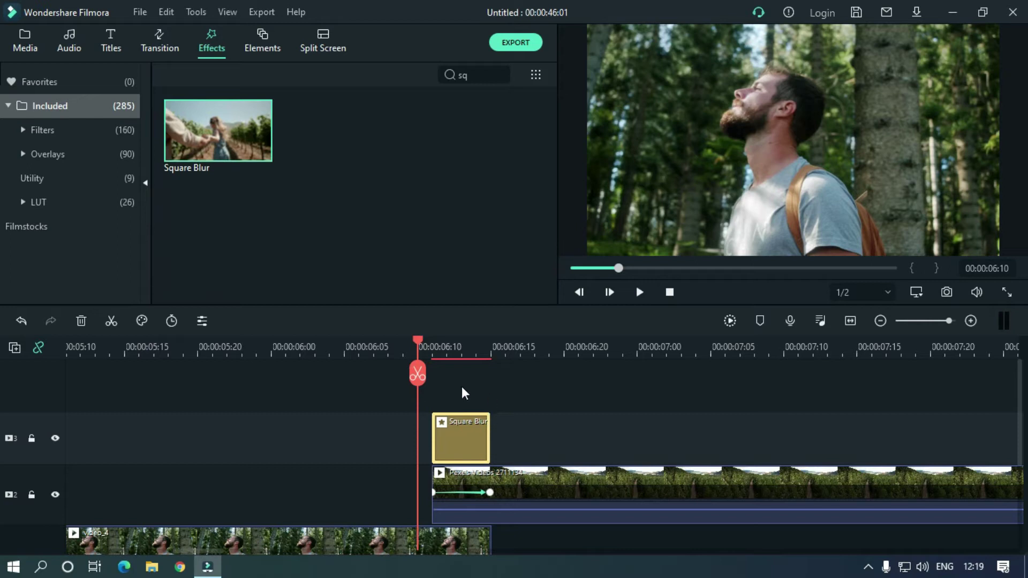
# Add a Dissolve transition at the start of Pexels Videos 2711134 and set its duration to 00:00:00:04
pyautogui.click(154, 45)
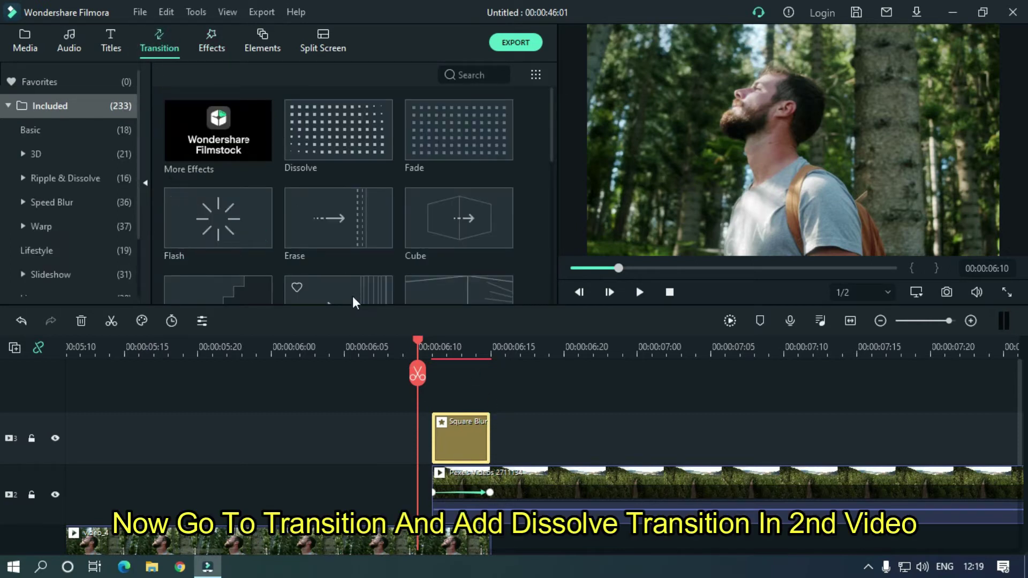
pyautogui.moveTo(342, 131); pyautogui.dragTo(450, 474)
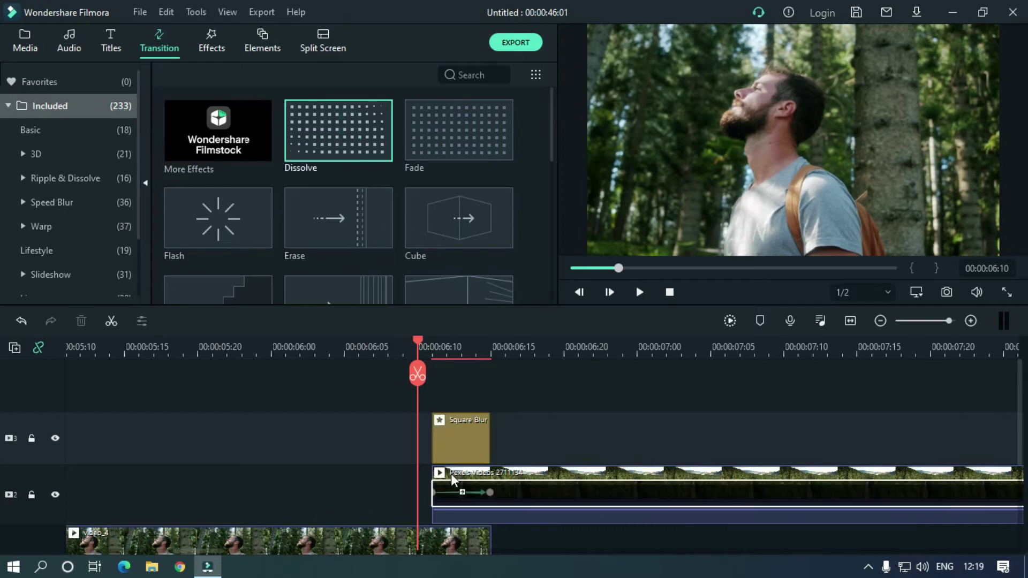
pyautogui.doubleClick(499, 492)
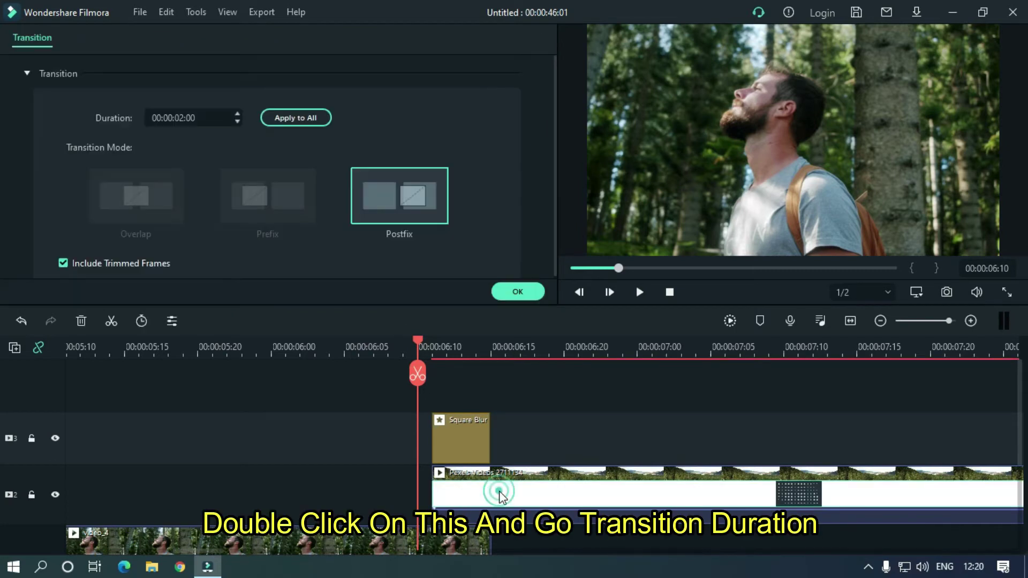
pyautogui.click(181, 118)
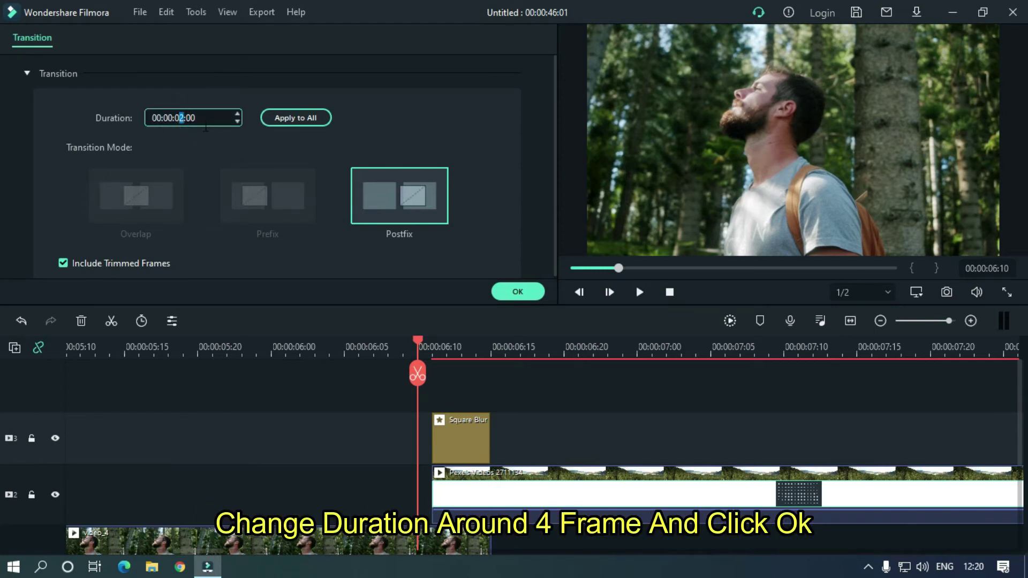
pyautogui.write('0')
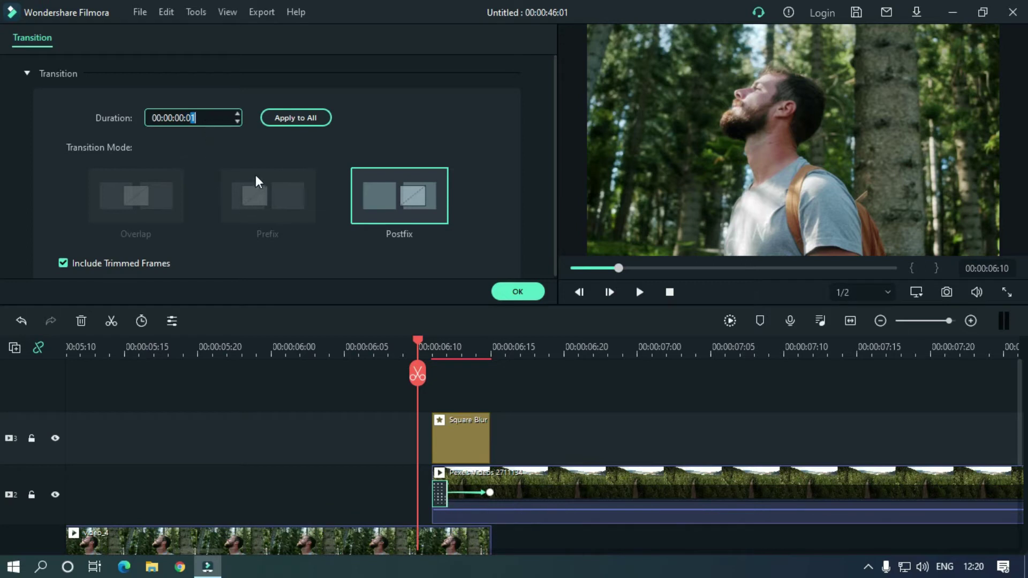
pyautogui.write('4')
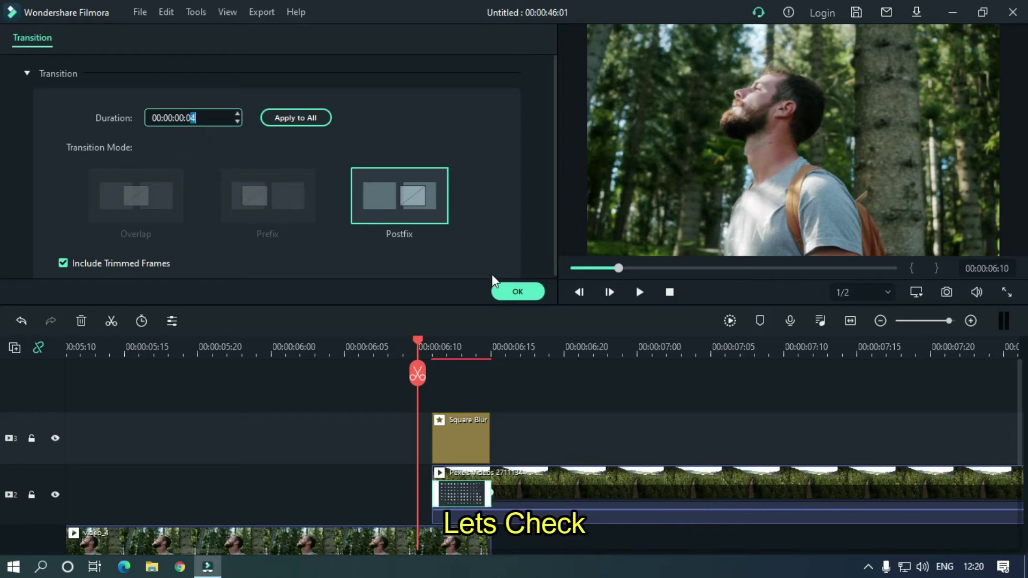
pyautogui.click(504, 289)
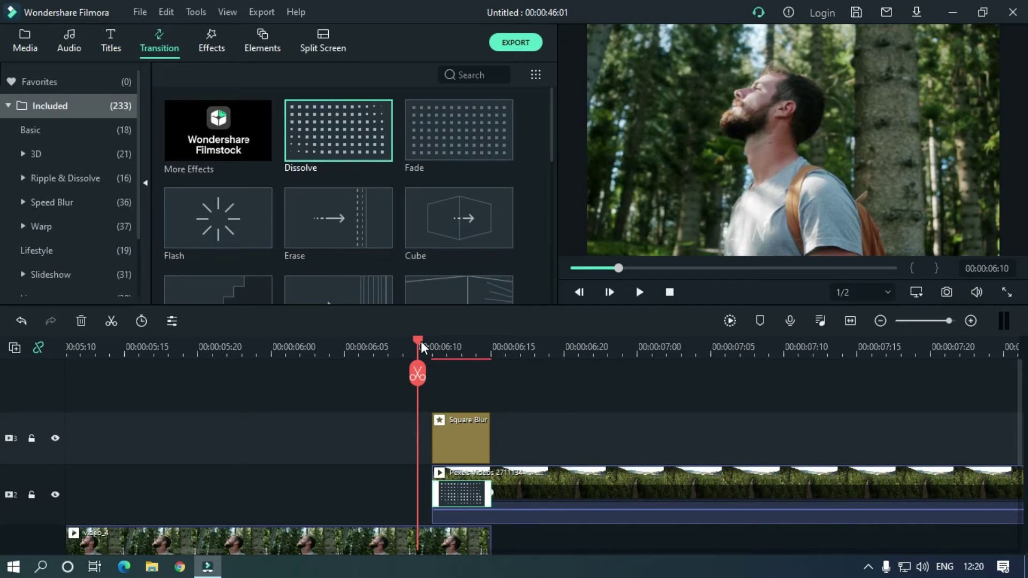
# Play back the transition into Pexels Videos 2711134, starting from about 00:00:06:04
pyautogui.moveTo(422, 348); pyautogui.dragTo(343, 367)
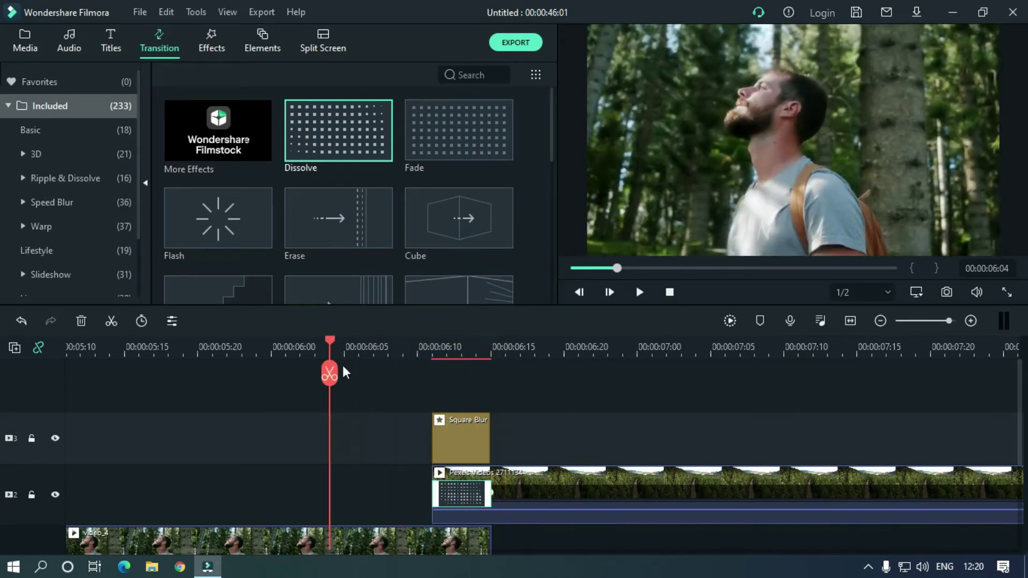
pyautogui.press('space')
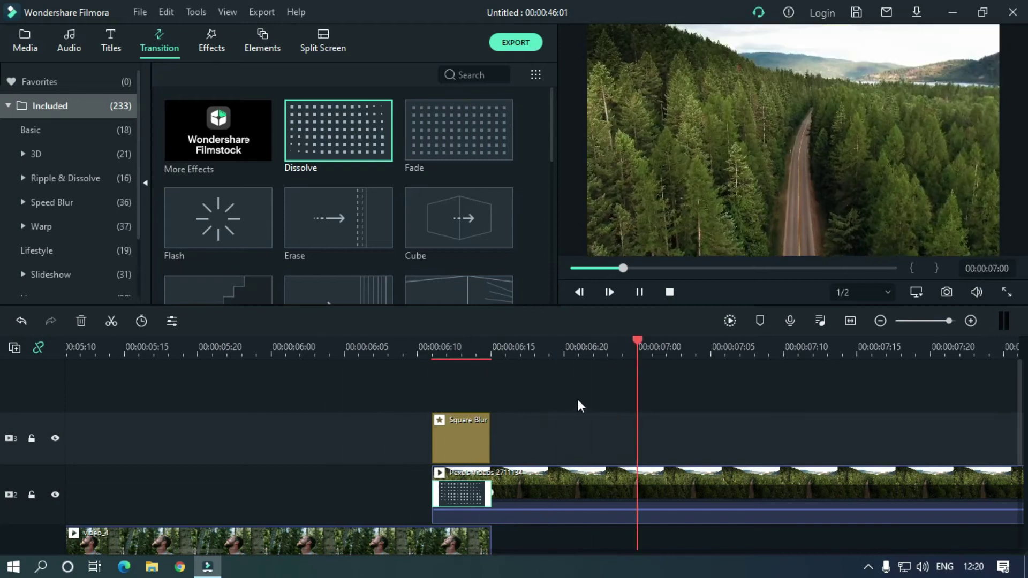
pyautogui.click(326, 350)
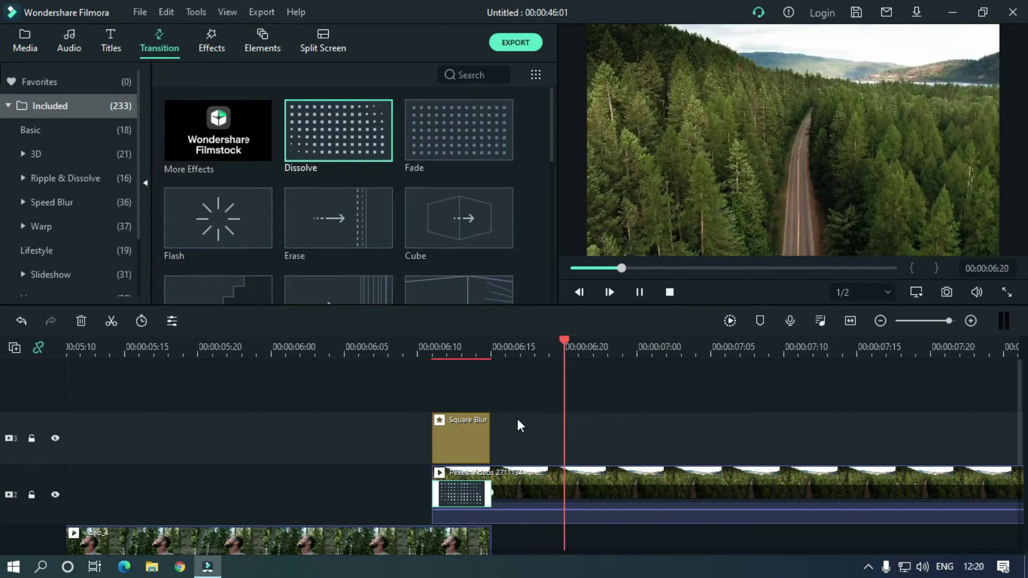
pyautogui.moveTo(369, 345); pyautogui.dragTo(309, 347)
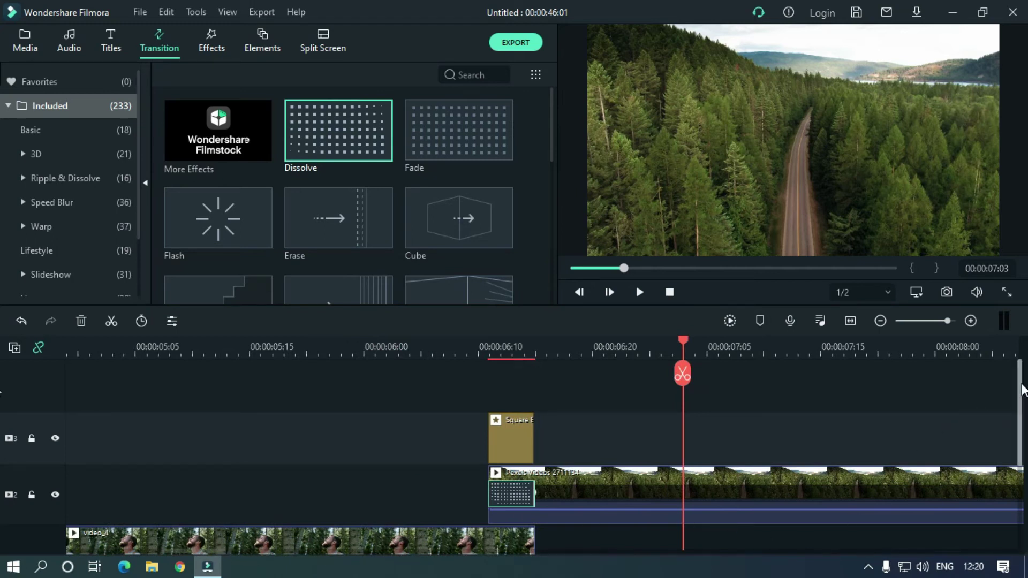
# Split Pexels Videos 2711134 at 00:00:10:03 and delete the part after the cut
pyautogui.moveTo(1021, 391); pyautogui.dragTo(1021, 429)
pyautogui.moveTo(202, 549); pyautogui.dragTo(276, 551)
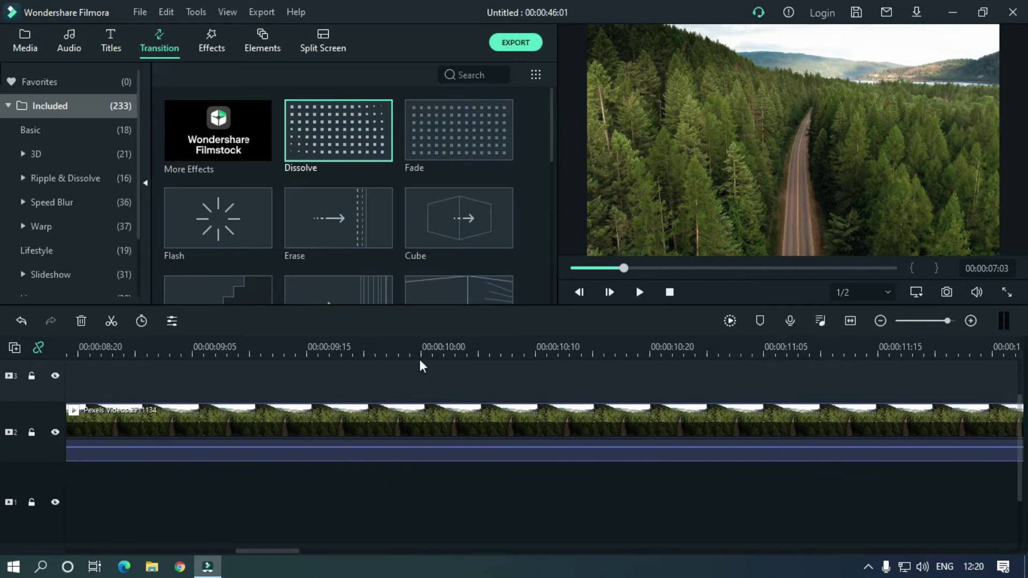
pyautogui.moveTo(429, 351); pyautogui.dragTo(454, 350)
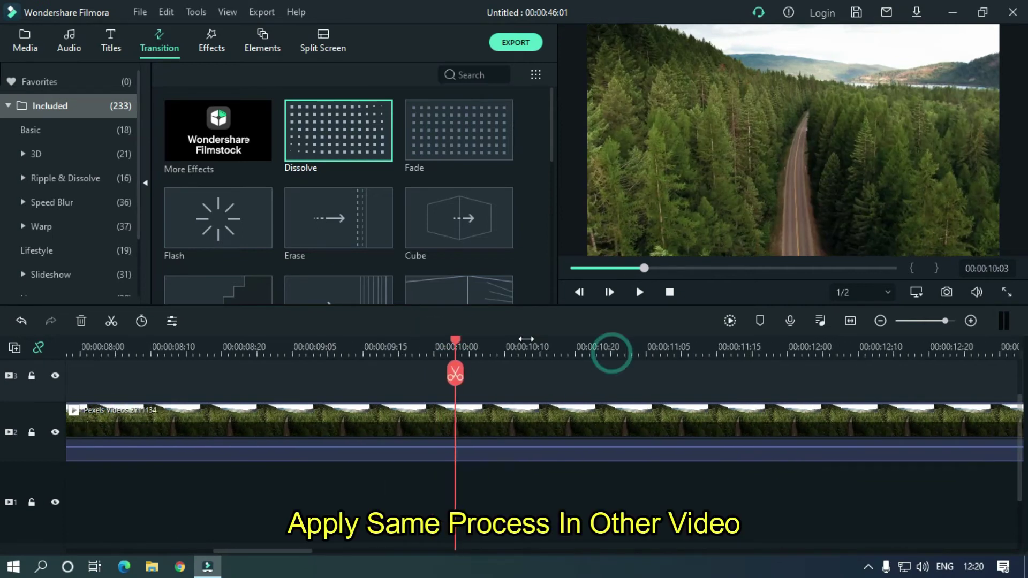
pyautogui.scroll(-3, 608, 348)
pyautogui.click(511, 420)
pyautogui.click(463, 377)
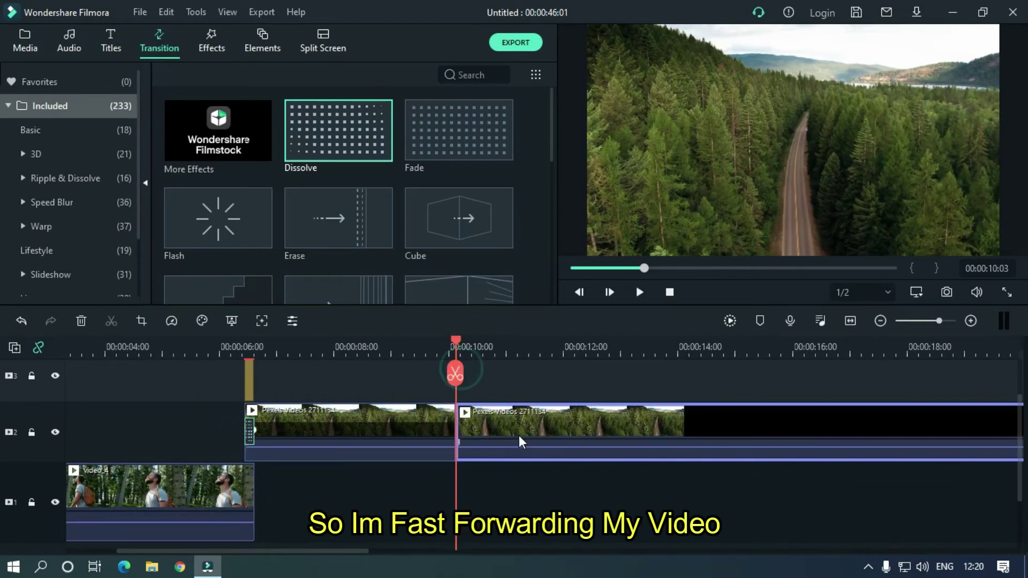
pyautogui.click(518, 435)
pyautogui.press('Delete')
# Place Pexels Videos 1433307 on the third track, starting at 00:00:09:24 so it overlaps the end of the forest road clip
pyautogui.scroll(5, 488, 346)
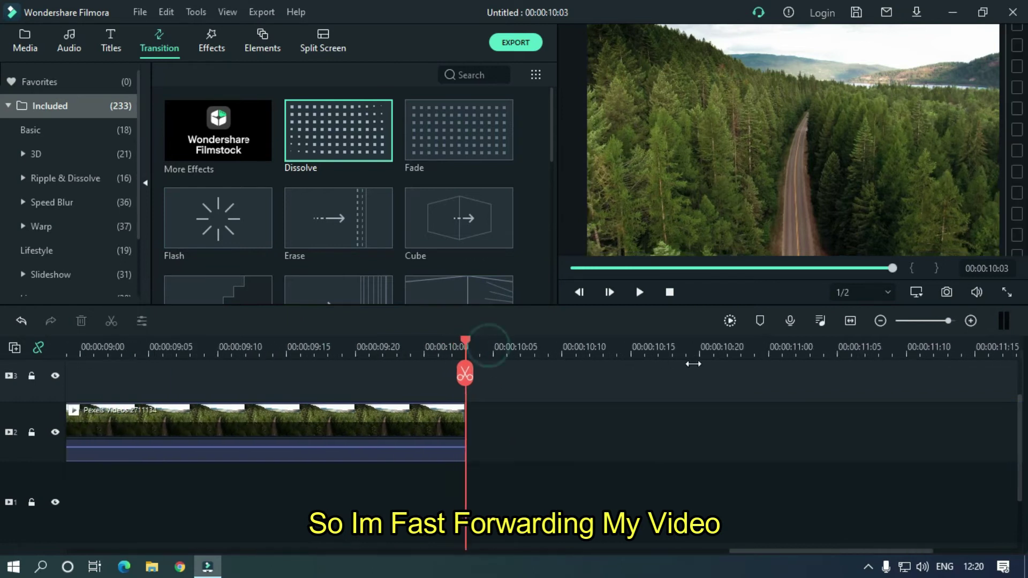
pyautogui.click(423, 347)
pyautogui.press('Left')
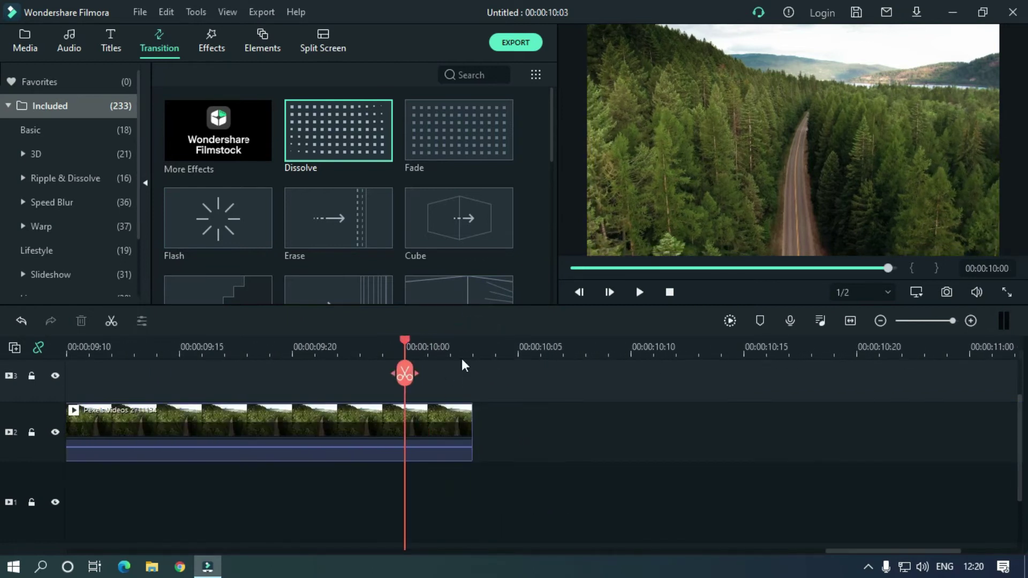
pyautogui.press('Left')
pyautogui.scroll(2, 458, 411)
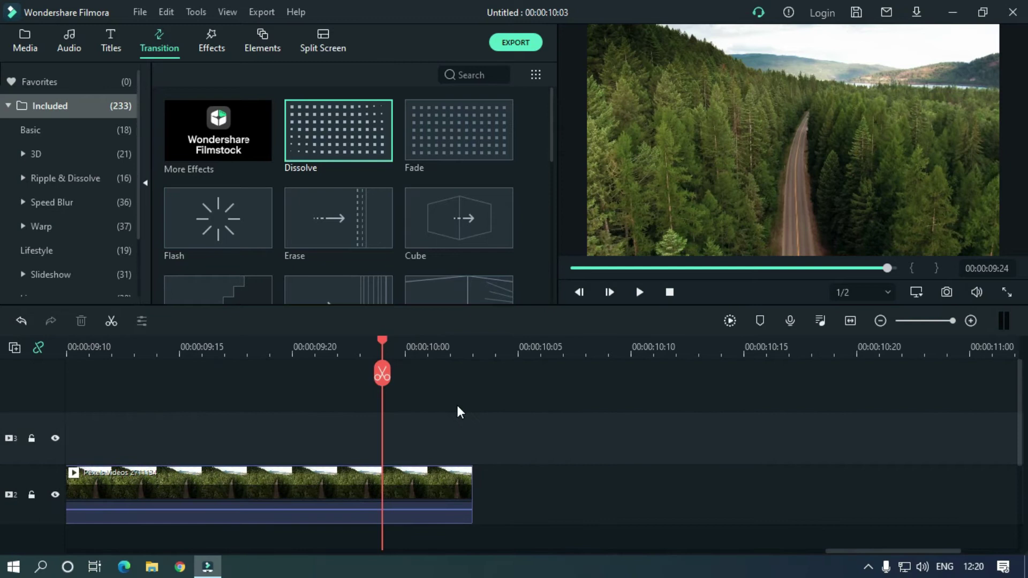
pyautogui.click(33, 48)
pyautogui.click(328, 128)
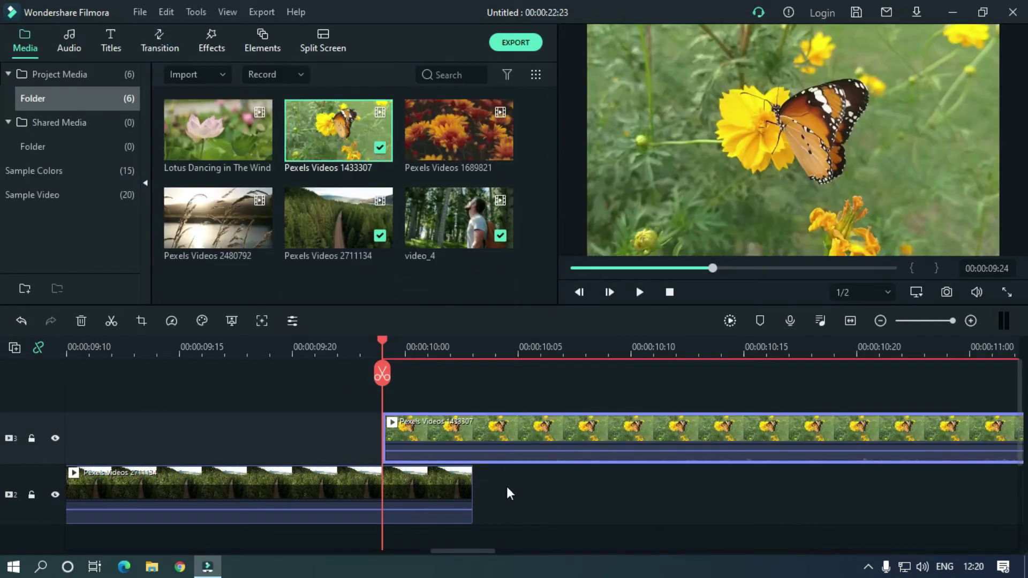
# Animate Pexels Videos 1433307 sliding in from position X 561.0, Y 0.0 at its start to fill the frame at 00:00:10:03
pyautogui.doubleClick(467, 422)
pyautogui.moveTo(909, 168); pyautogui.dragTo(1024, 181)
pyautogui.click(478, 354)
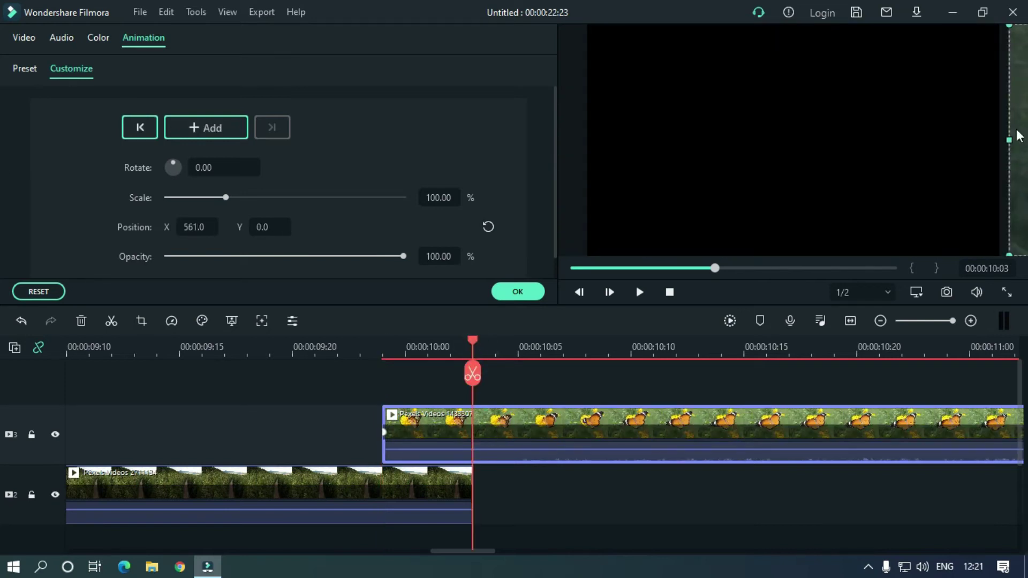
pyautogui.moveTo(1017, 133); pyautogui.dragTo(608, 159)
pyautogui.click(517, 291)
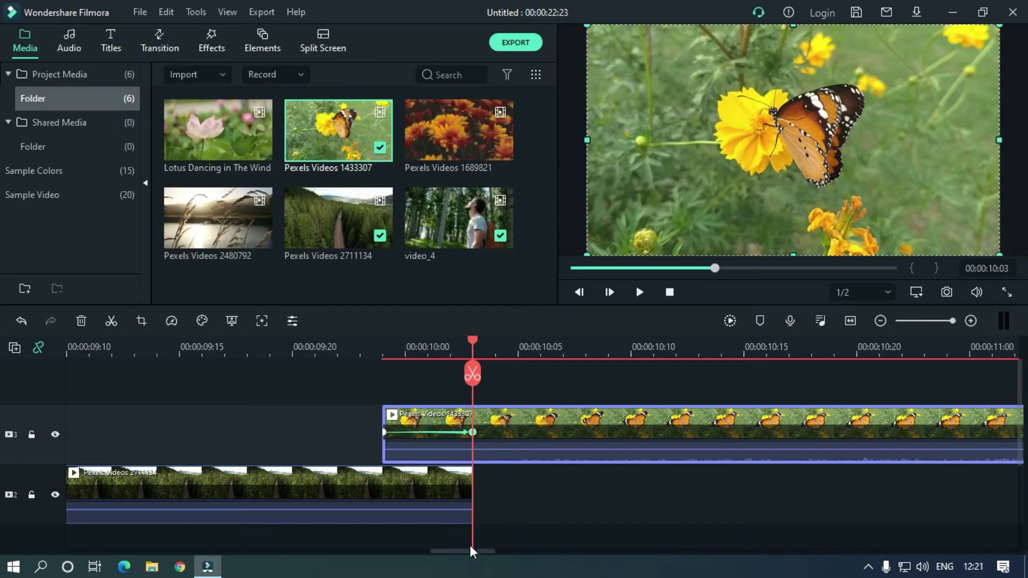
# Add the Square Blur effect on the fourth track at the start of Pexels Videos 1433307 and set its duration to 4 frames
pyautogui.click(211, 40)
pyautogui.moveTo(228, 99); pyautogui.dragTo(391, 374)
pyautogui.rightClick(458, 425)
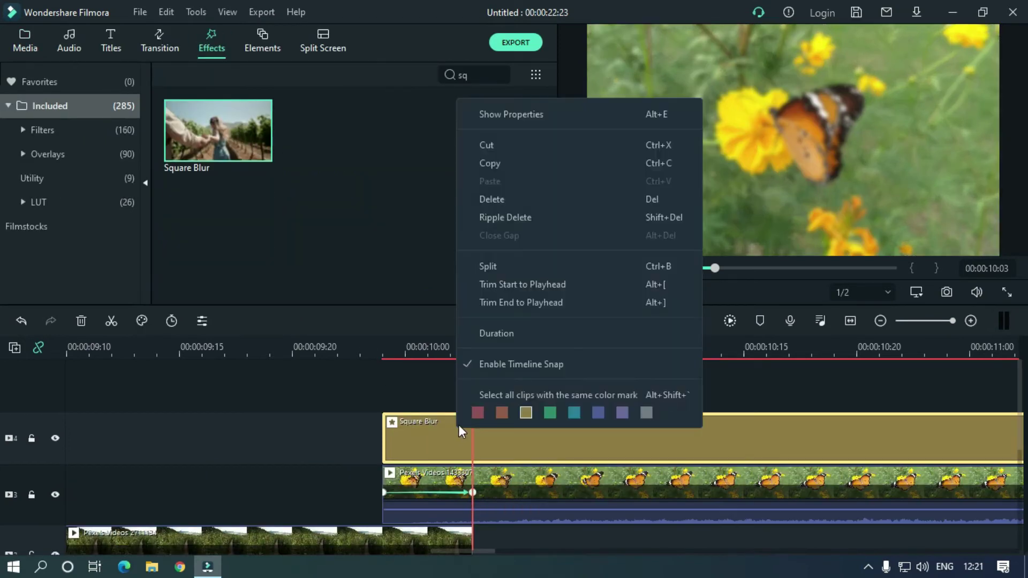
pyautogui.click(509, 335)
pyautogui.click(522, 221)
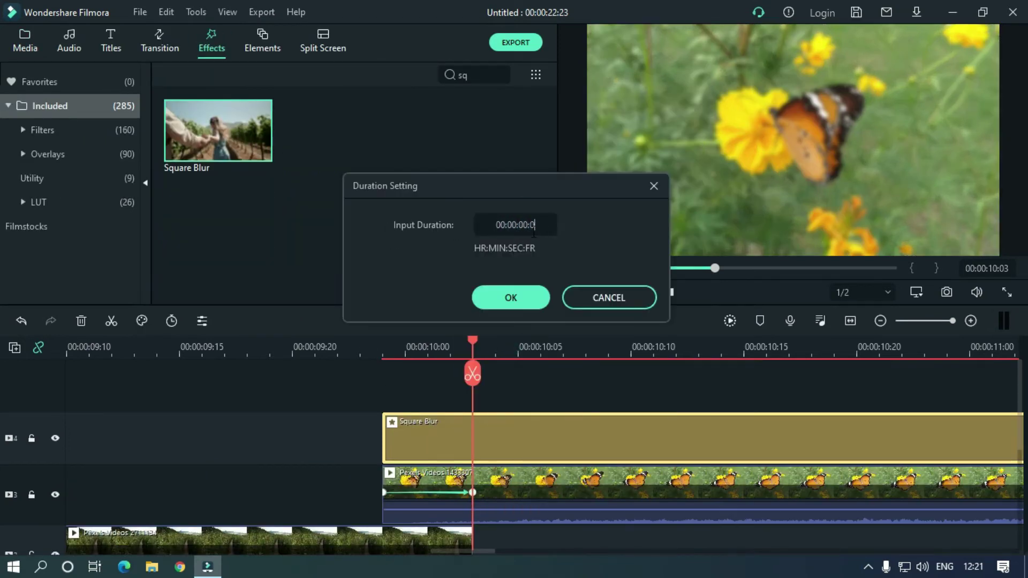
pyautogui.click(518, 298)
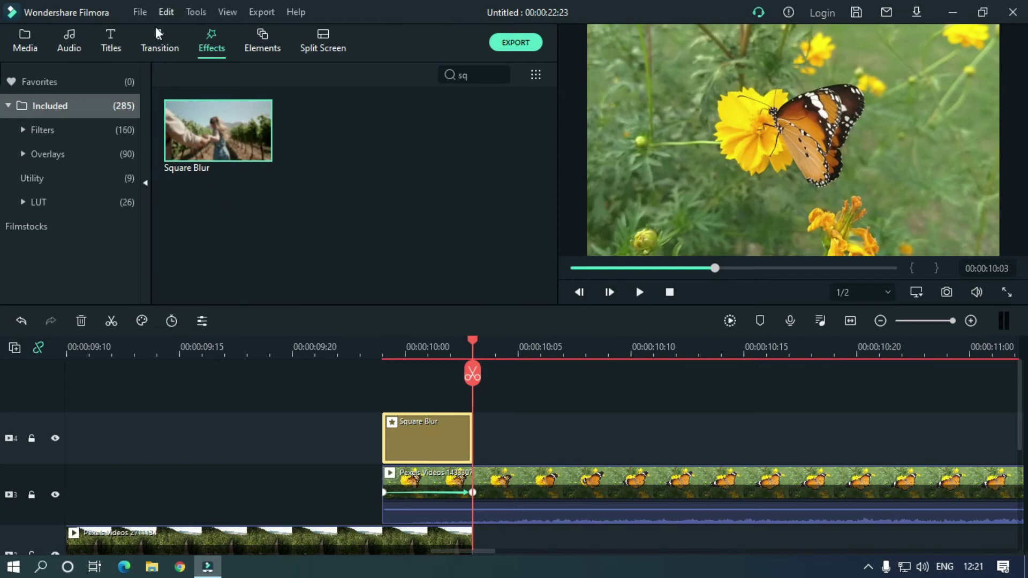
# Add a Dissolve transition at the start of Pexels Videos 1433307 and set its duration to 4 frames
pyautogui.click(160, 40)
pyautogui.moveTo(316, 146); pyautogui.dragTo(458, 493)
pyautogui.doubleClick(459, 493)
pyautogui.click(180, 116)
pyautogui.write('001')
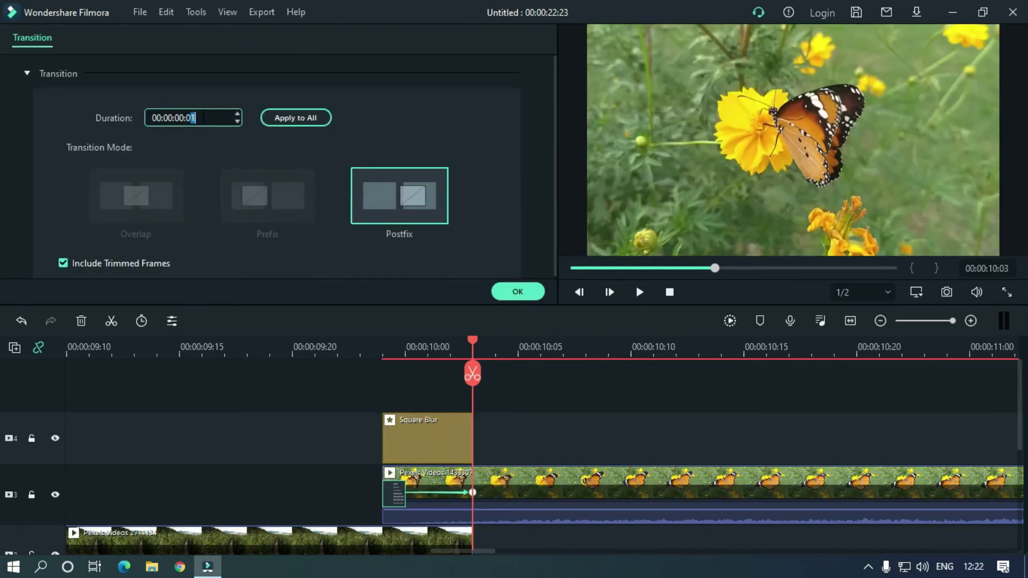
pyautogui.press('Return')
pyautogui.click(518, 292)
# Play back the transition into Pexels Videos 1433307 repeatedly from just before the clip starts
pyautogui.click(555, 451)
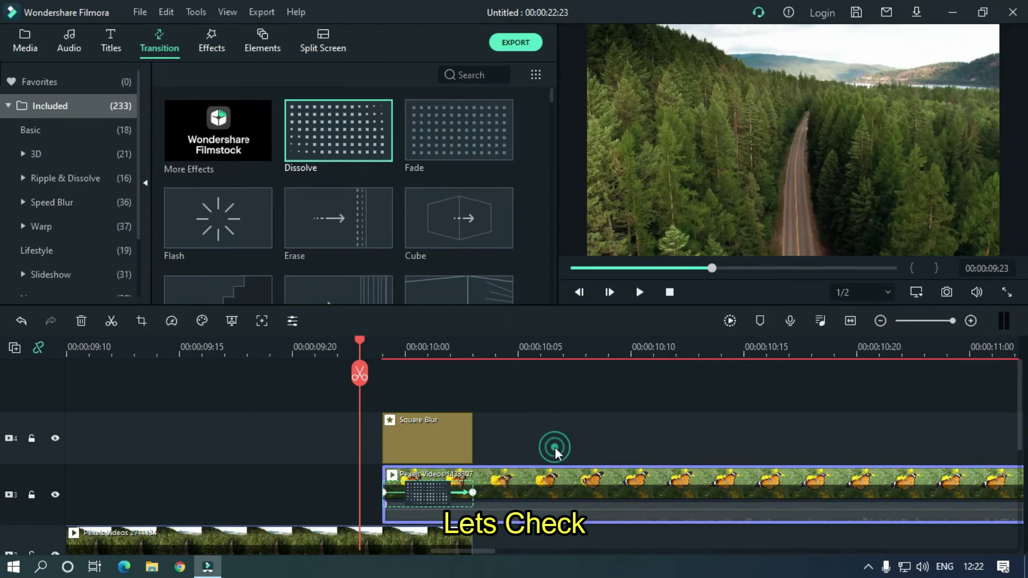
pyautogui.press('space')
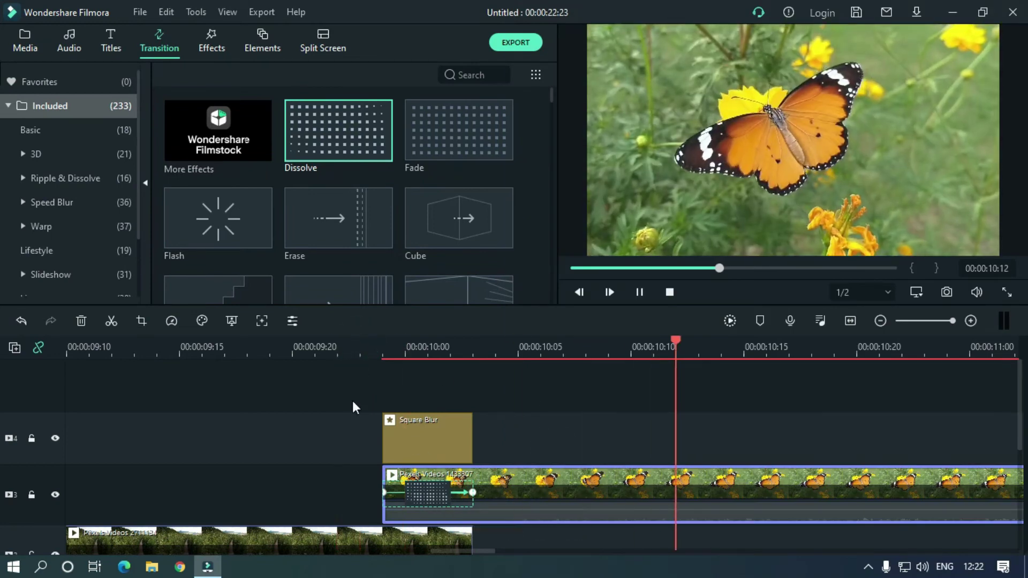
pyautogui.click(282, 351)
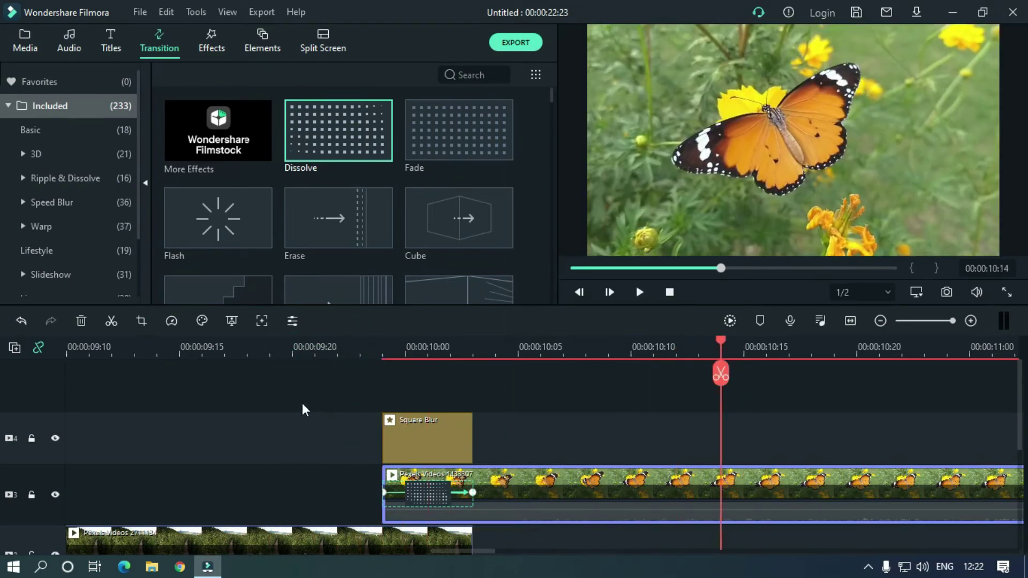
pyautogui.click(181, 348)
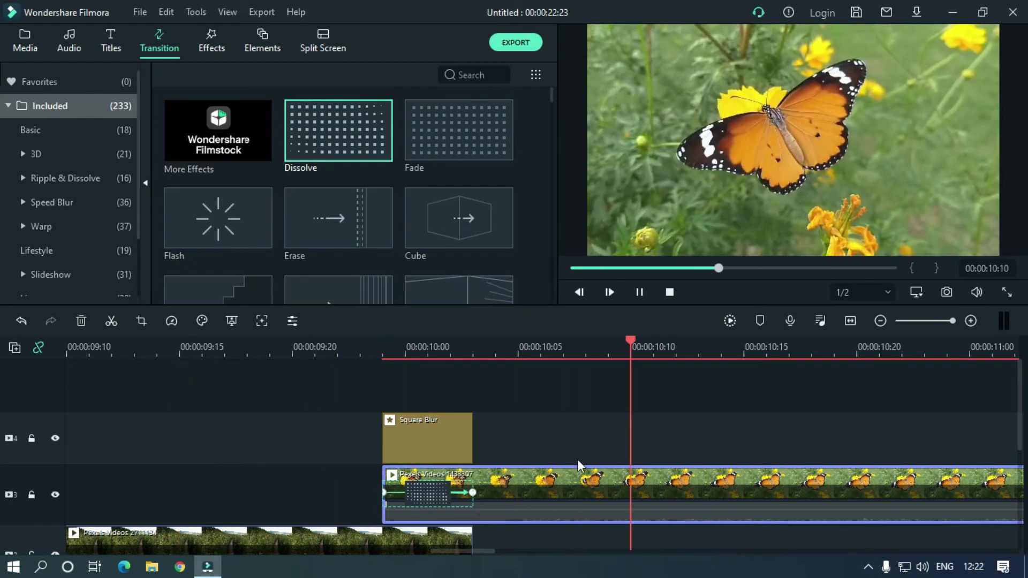
# Play back both slide-in transitions in sequence from about 00:00:06:02 and review the full timeline
pyautogui.moveTo(588, 349); pyautogui.dragTo(431, 345)
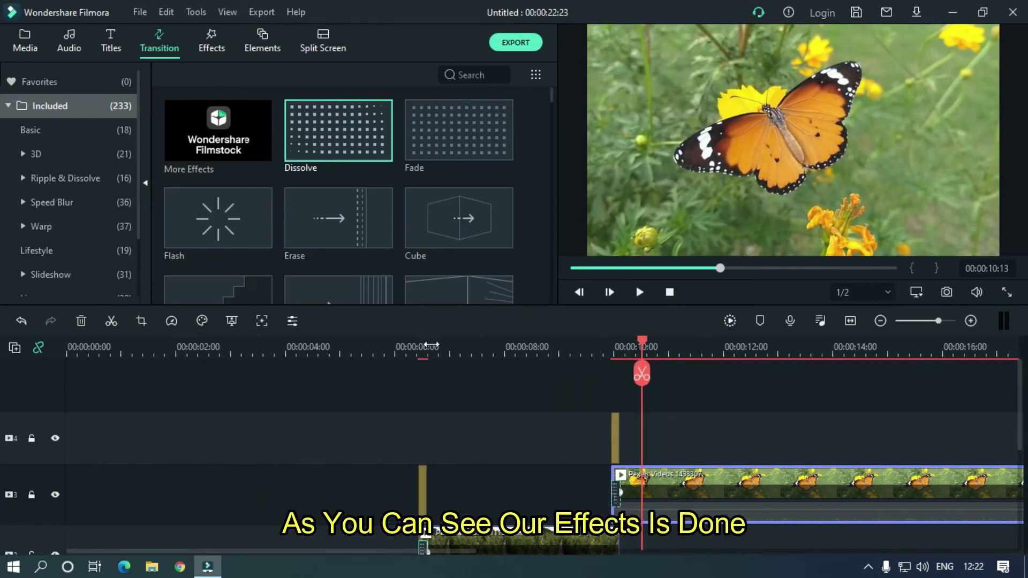
pyautogui.click(399, 348)
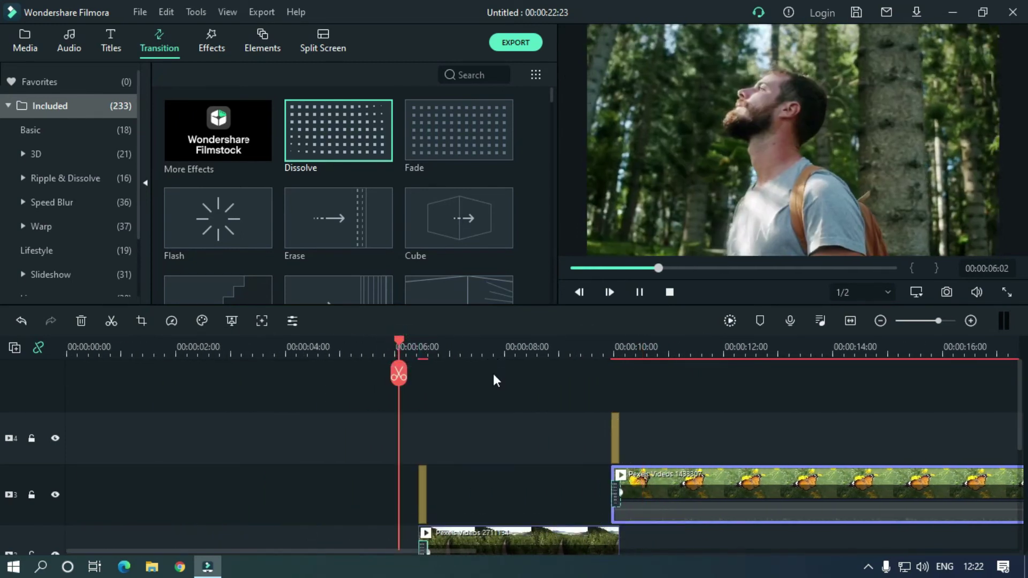
pyautogui.press('space')
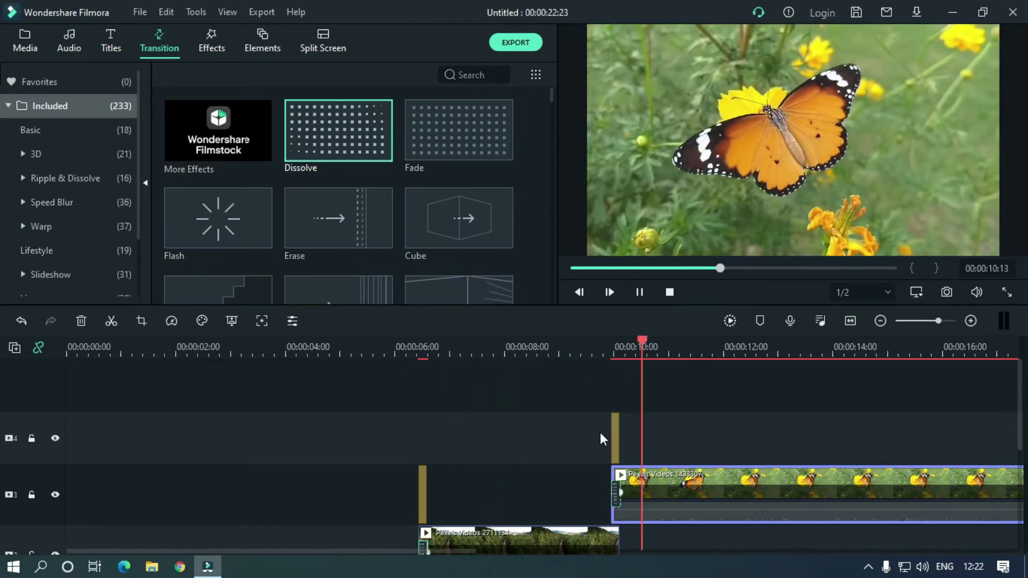
pyautogui.press('space')
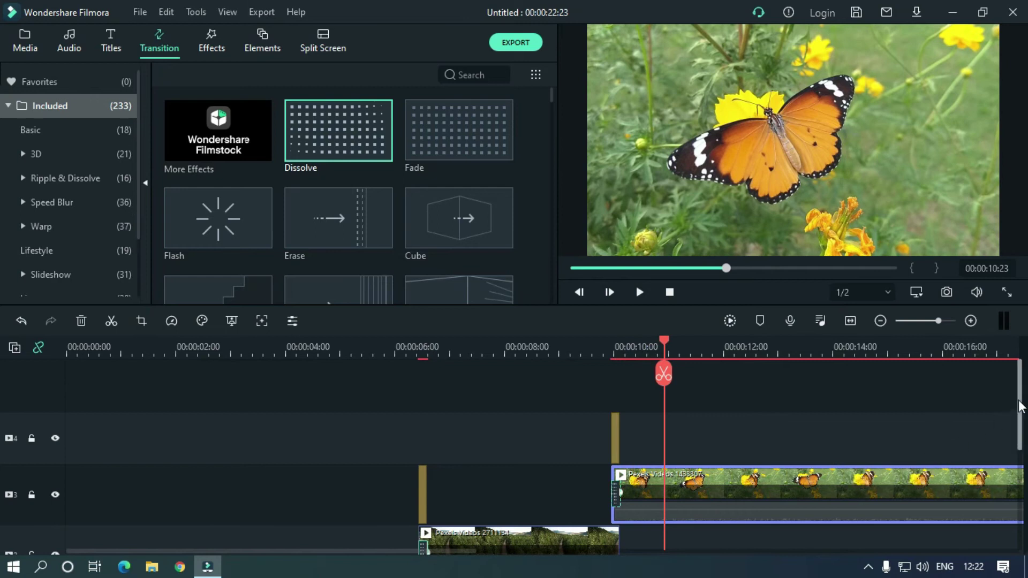
pyautogui.moveTo(1019, 399); pyautogui.dragTo(1020, 448)
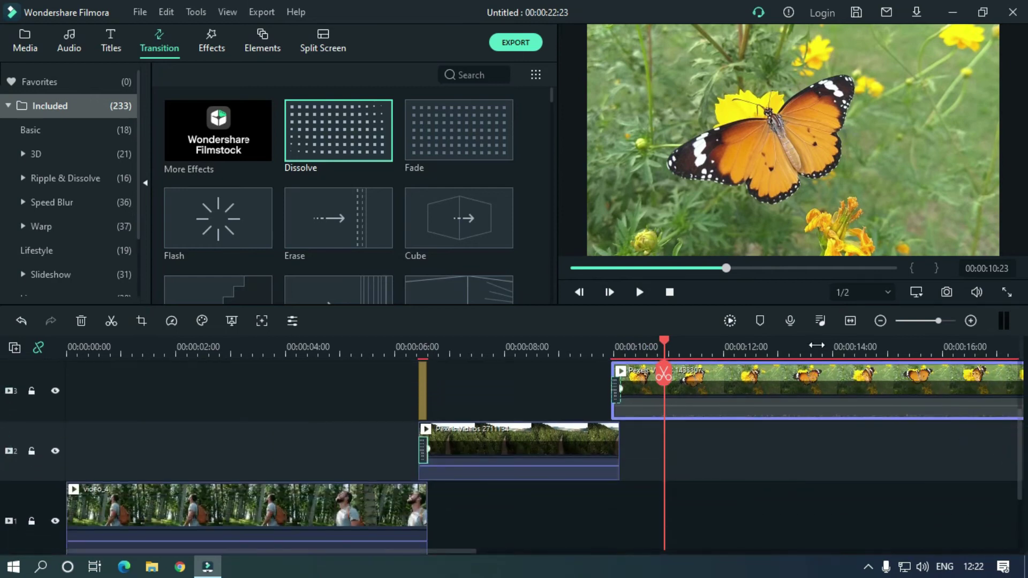
pyautogui.moveTo(814, 345); pyautogui.dragTo(465, 338)
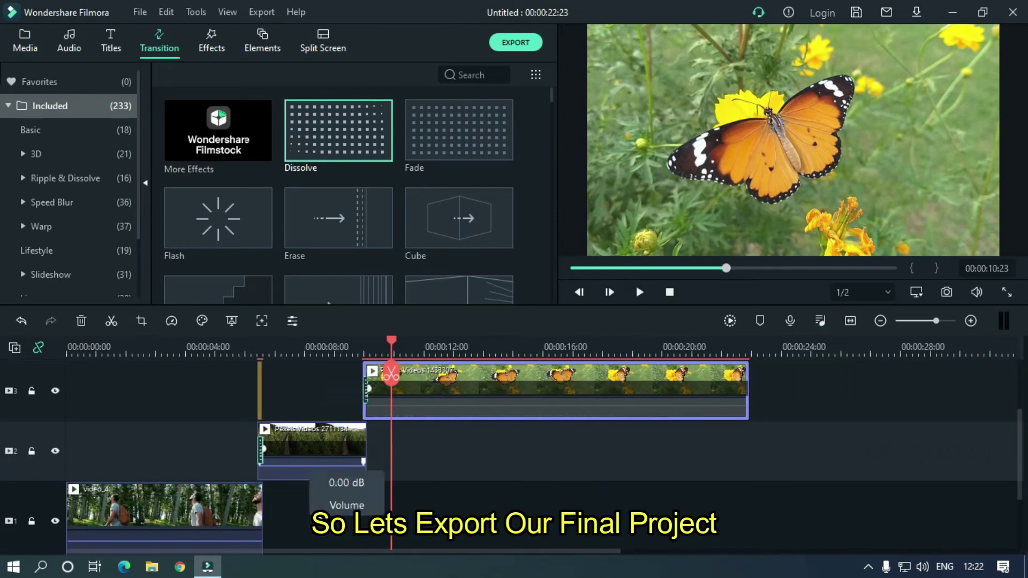